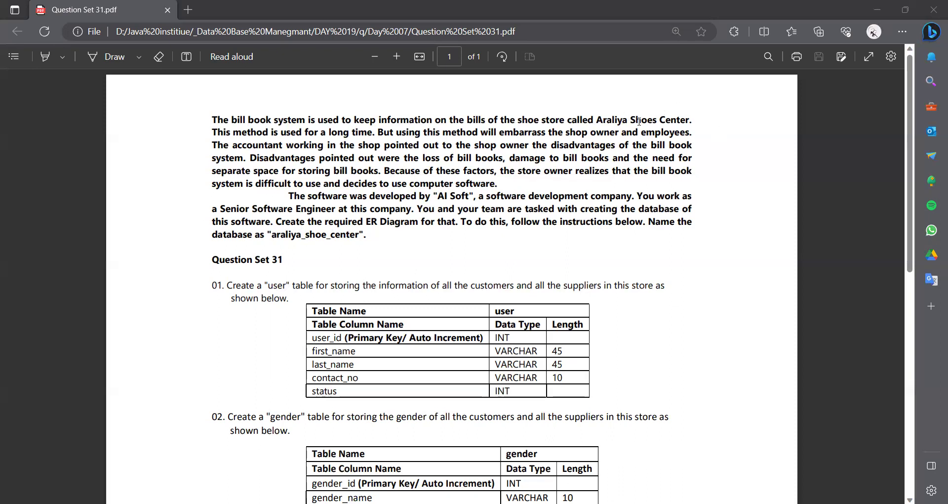
# - Copy the database name araliya_shoe_center from the assignment's introduction in the PDF
pyautogui.scroll(-2, 369, 227)
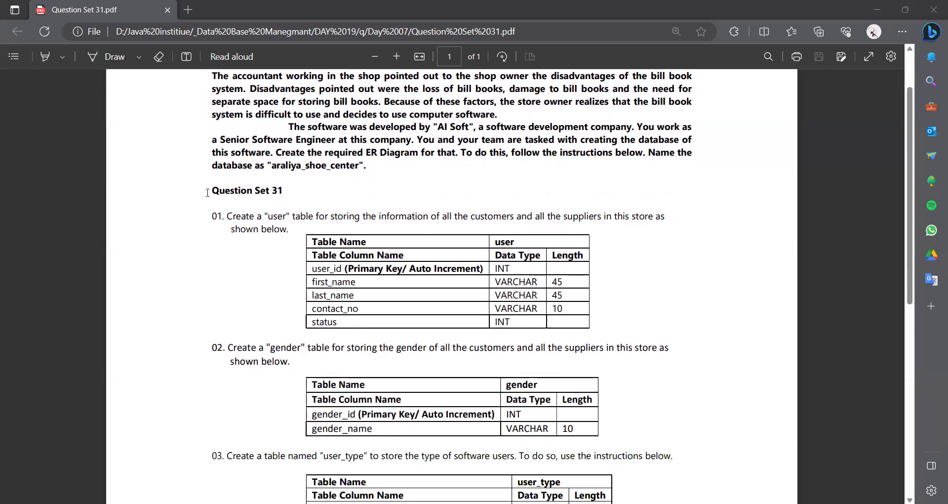
pyautogui.scroll(-2, 208, 192)
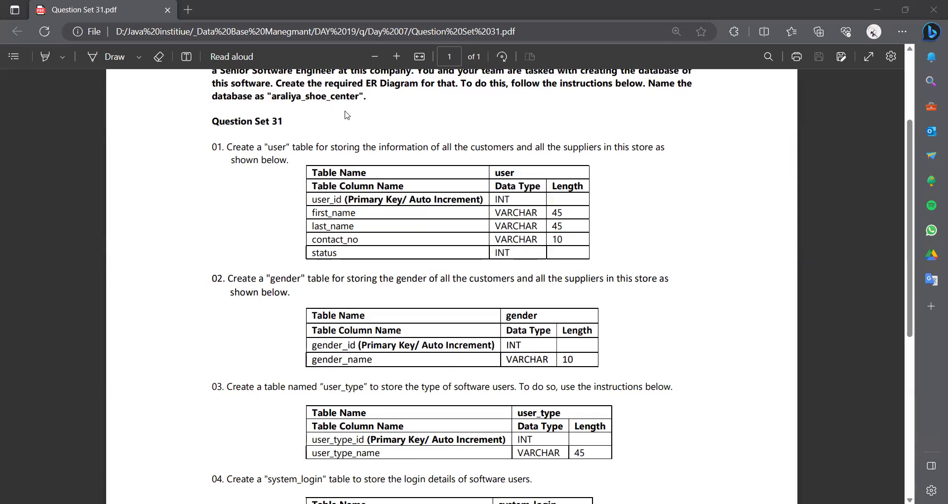
pyautogui.scroll(2, 275, 148)
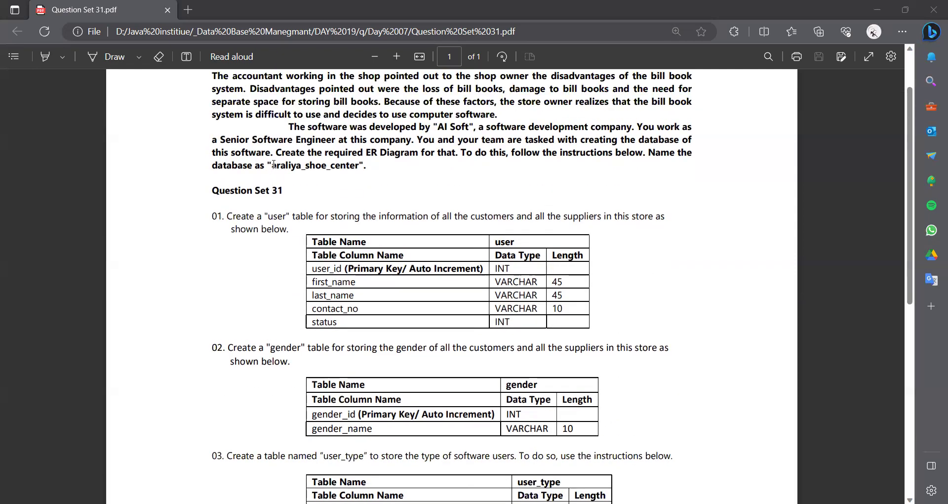
pyautogui.moveTo(275, 165); pyautogui.dragTo(352, 166)
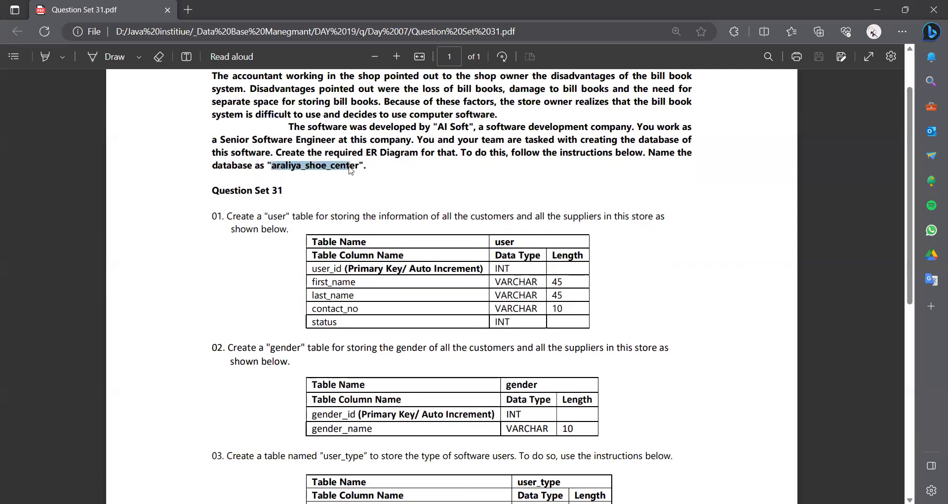
pyautogui.doubleClick(324, 170)
pyautogui.hotkey('ctrl', 'c')
# - Switch to MySQL Workbench, create a new model and rename its default schema araliya_shoe_center
pyautogui.hotkey('alt', 'Tab')
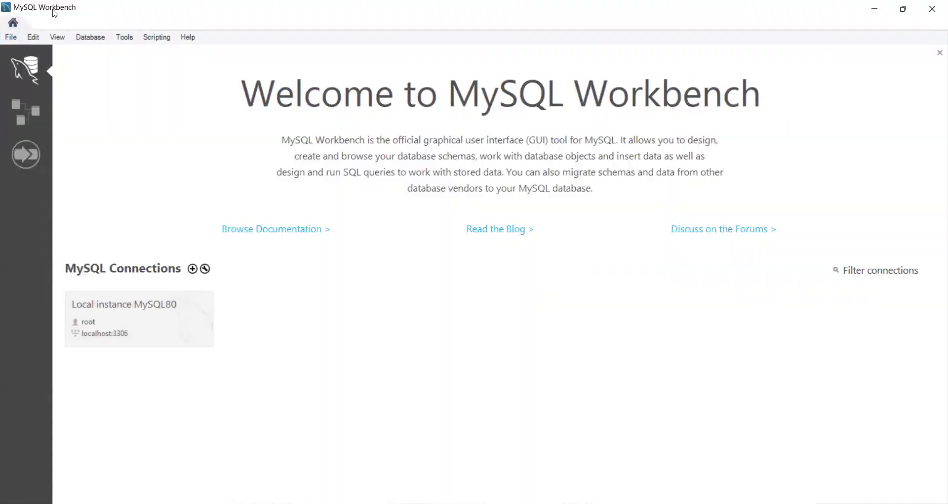
pyautogui.click(9, 39)
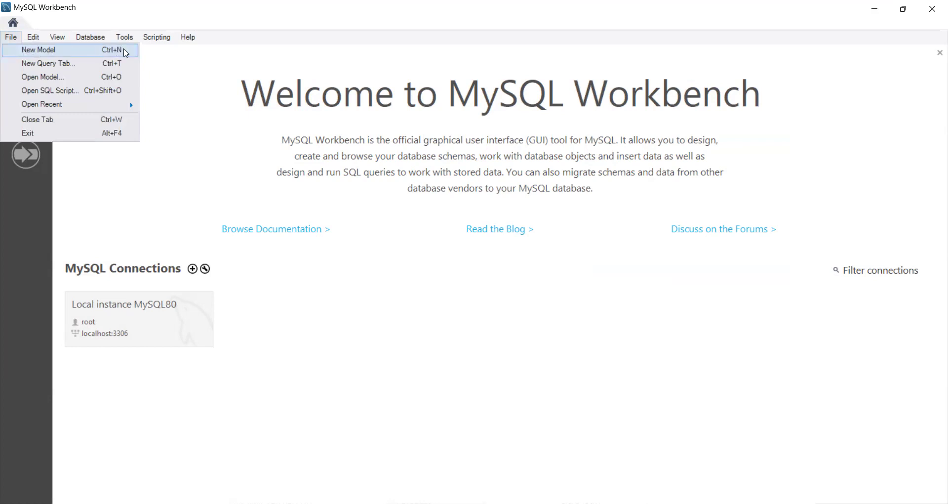
pyautogui.click(39, 51)
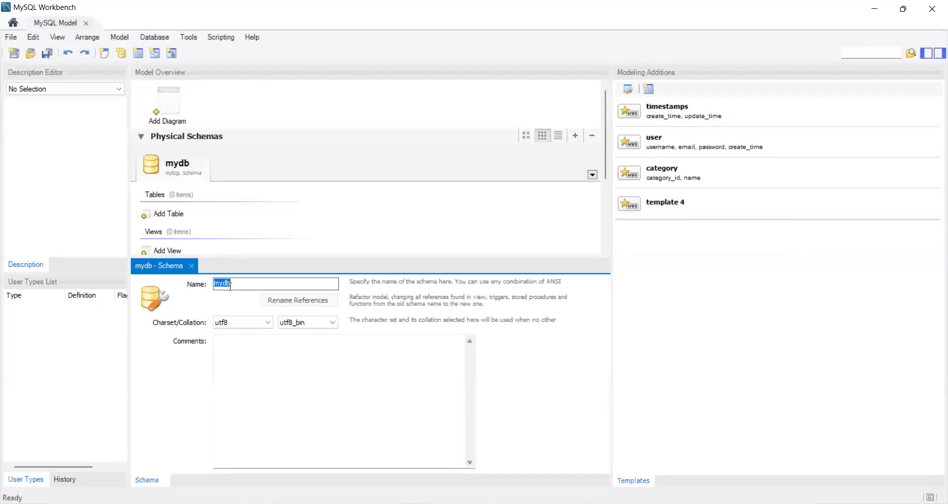
pyautogui.hotkey('ctrl', 'v')
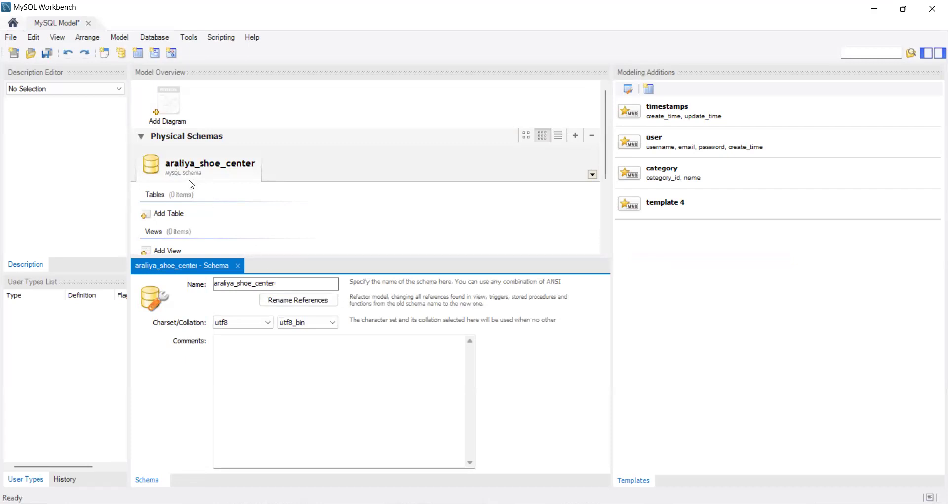
# - Add an EER diagram to the model and widen its canvas area towards the modeling additions
pyautogui.click(169, 114)
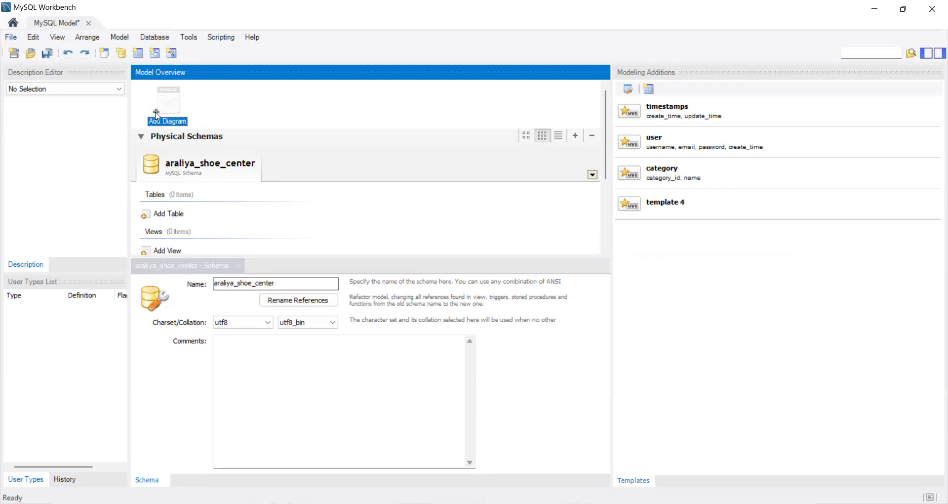
pyautogui.click(249, 115)
pyautogui.doubleClick(174, 107)
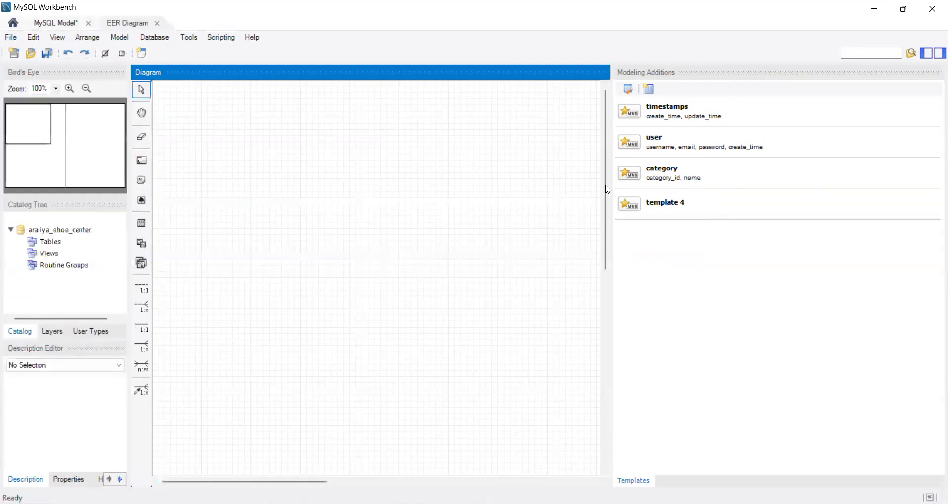
pyautogui.moveTo(612, 188); pyautogui.dragTo(889, 195)
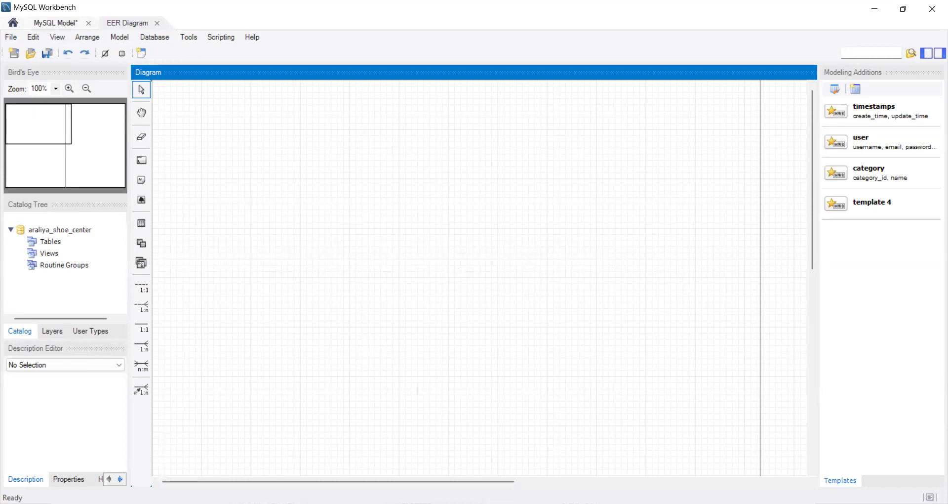
# - Check the first table's name in the PDF, then place a new table near the diagram's upper-left corner and name it user
pyautogui.hotkey('alt', 'Tab')
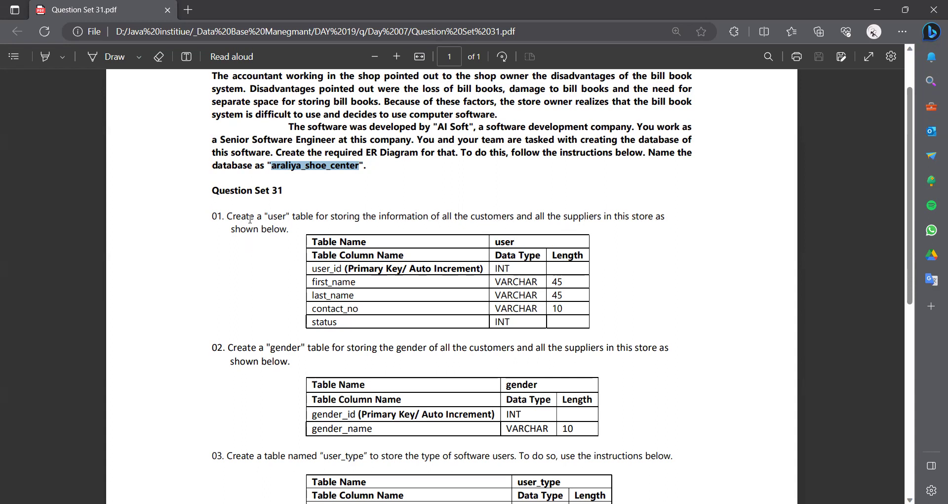
pyautogui.doubleClick(279, 216)
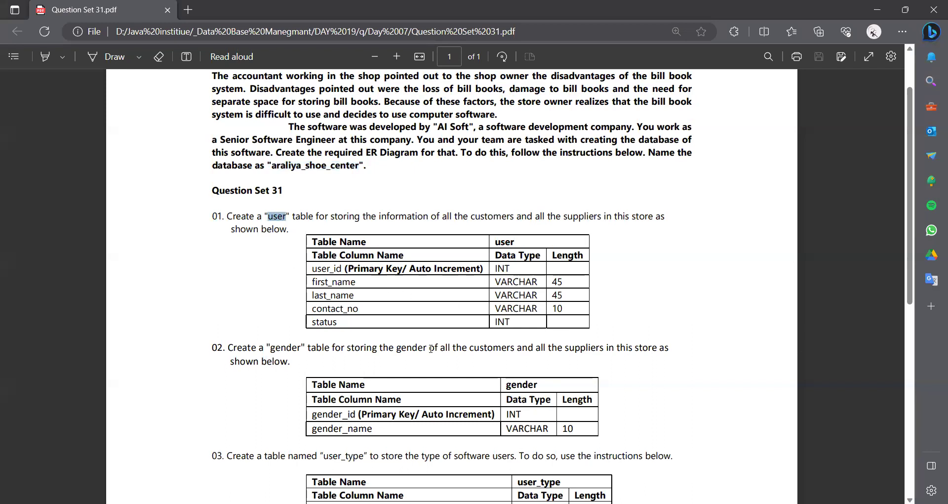
pyautogui.hotkey('alt', 'Tab')
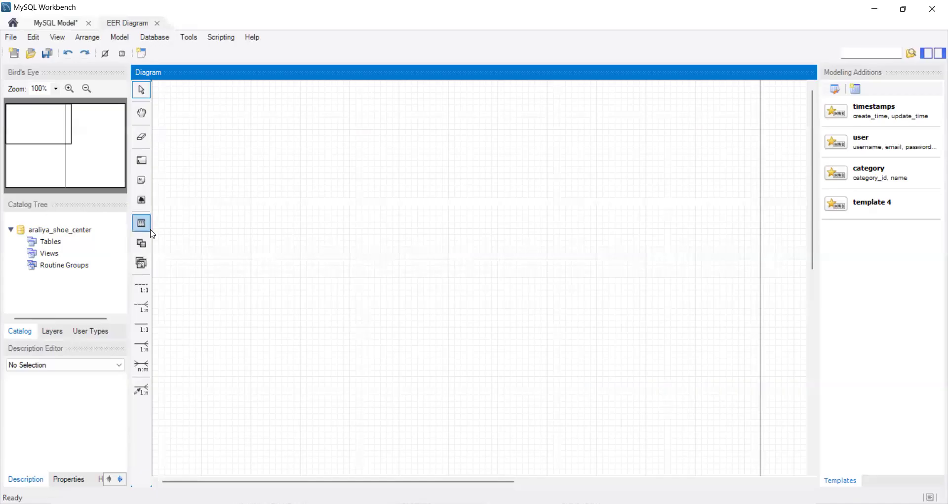
pyautogui.click(142, 223)
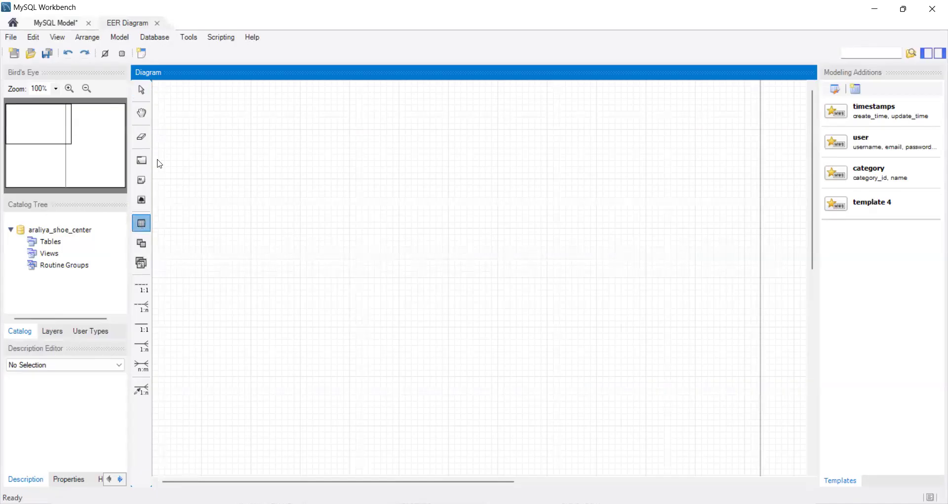
pyautogui.click(194, 117)
pyautogui.moveTo(209, 124); pyautogui.dragTo(208, 115)
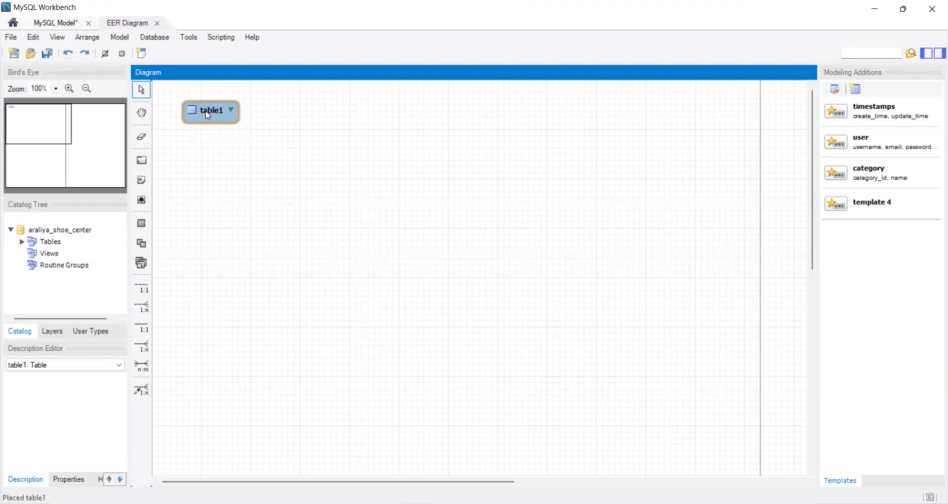
pyautogui.doubleClick(211, 117)
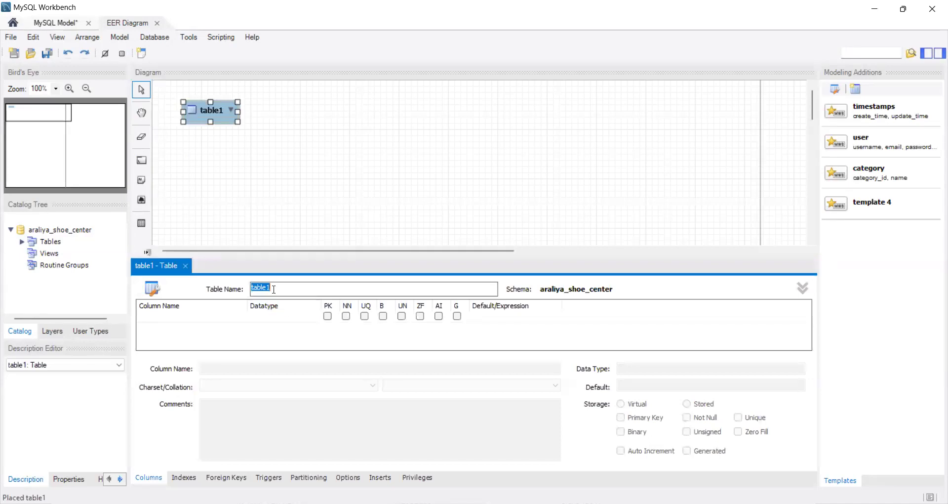
pyautogui.write('user')
# - Add a user_id INT column to the user table as the auto-incrementing primary key, following the PDF specification
pyautogui.hotkey('alt', 'Tab')
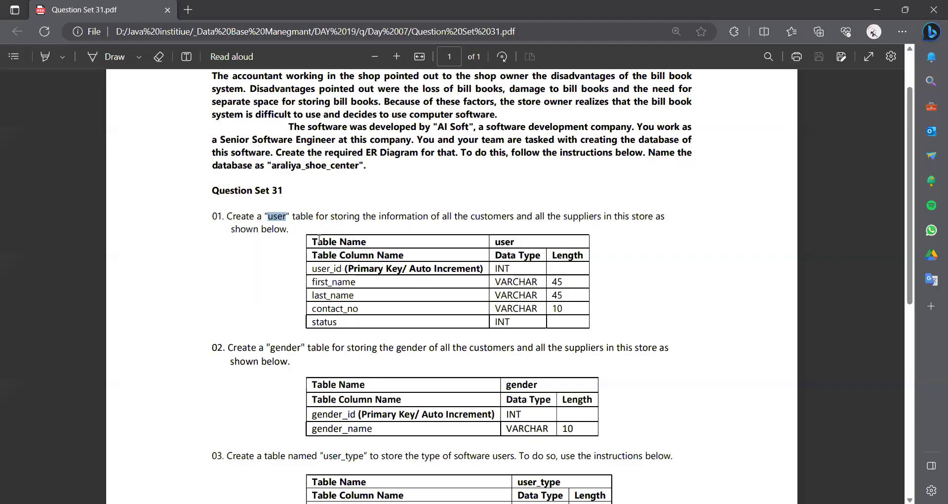
pyautogui.doubleClick(328, 270)
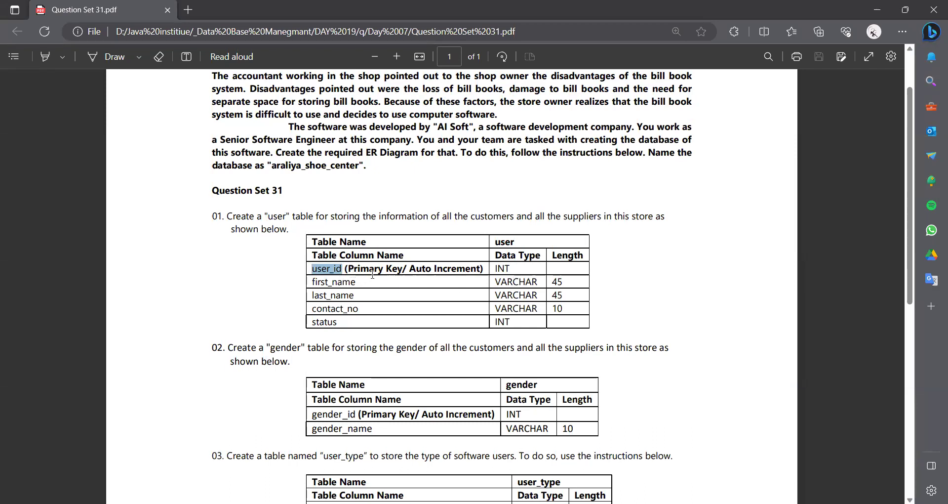
pyautogui.click(877, 10)
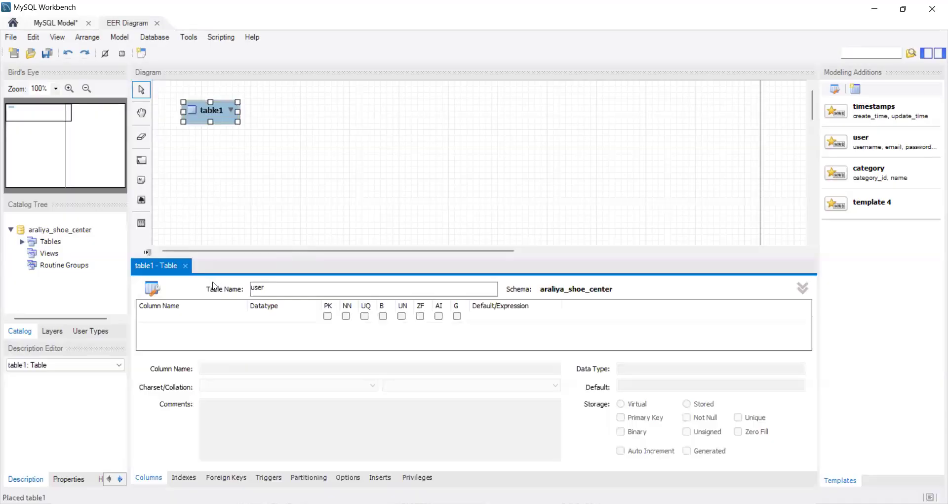
pyautogui.click(179, 321)
pyautogui.click(179, 321)
pyautogui.write('user_id')
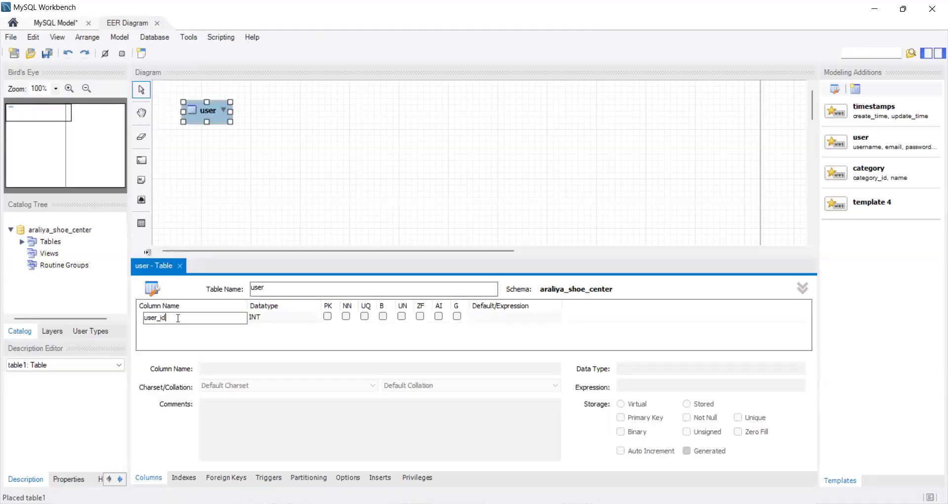
pyautogui.click(439, 316)
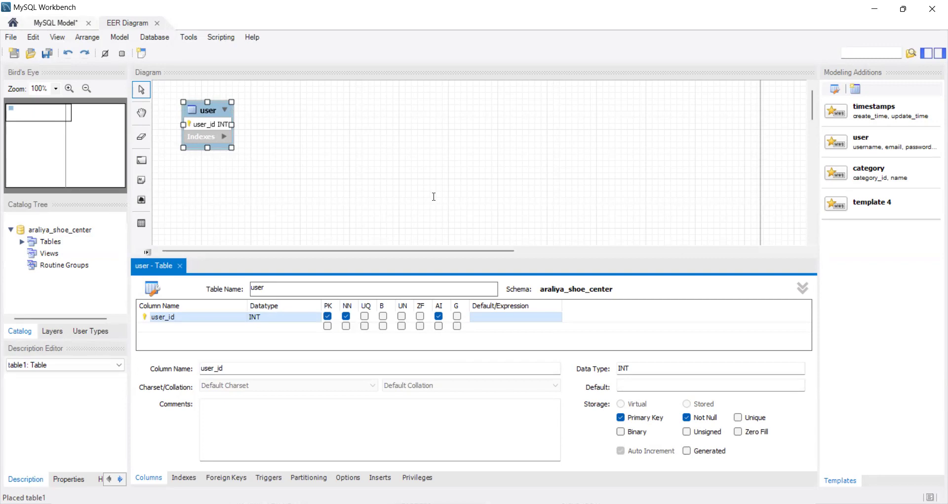
# - Copy first_name from the PDF and add it as a VARCHAR(45) column in the user table
pyautogui.hotkey('alt', 'Tab')
pyautogui.doubleClick(333, 281)
pyautogui.hotkey('ctrl', 'c')
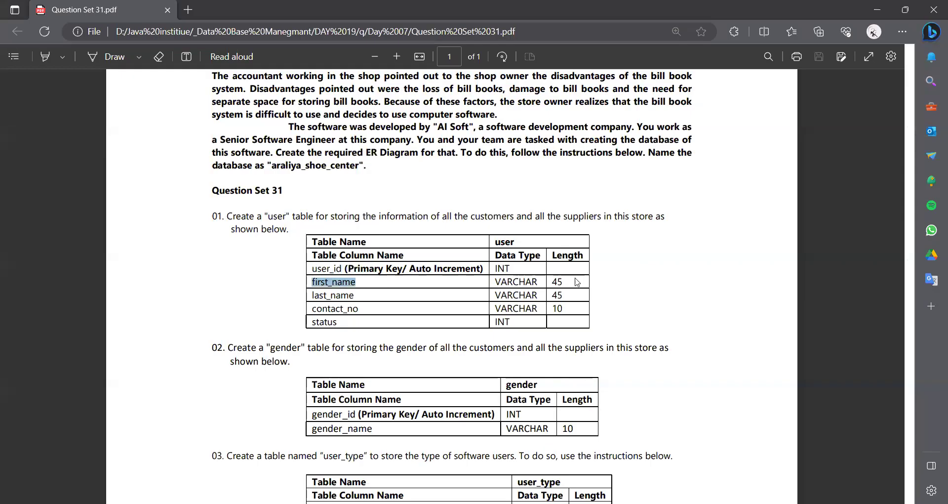
pyautogui.click(865, 15)
pyautogui.doubleClick(162, 327)
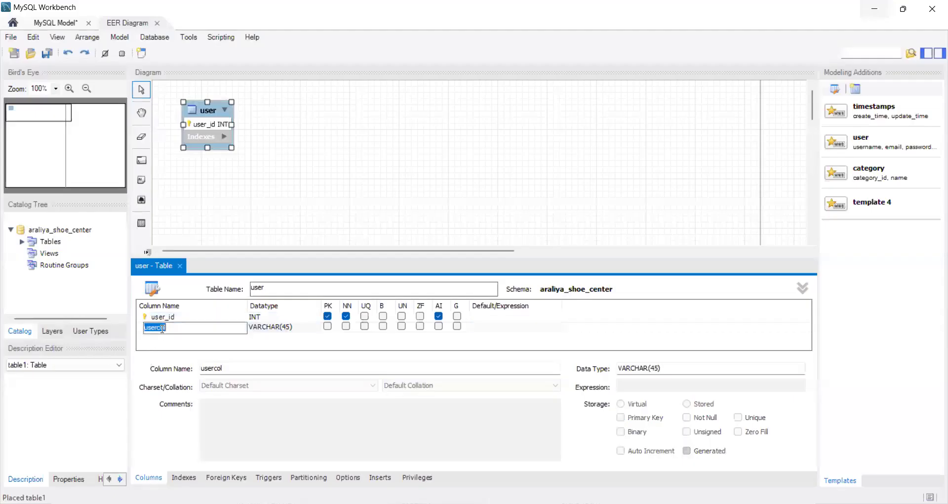
pyautogui.hotkey('ctrl', 'v')
# - Copy last_name from the PDF and add it as a VARCHAR(45) column in the user table
pyautogui.hotkey('alt', 'Tab')
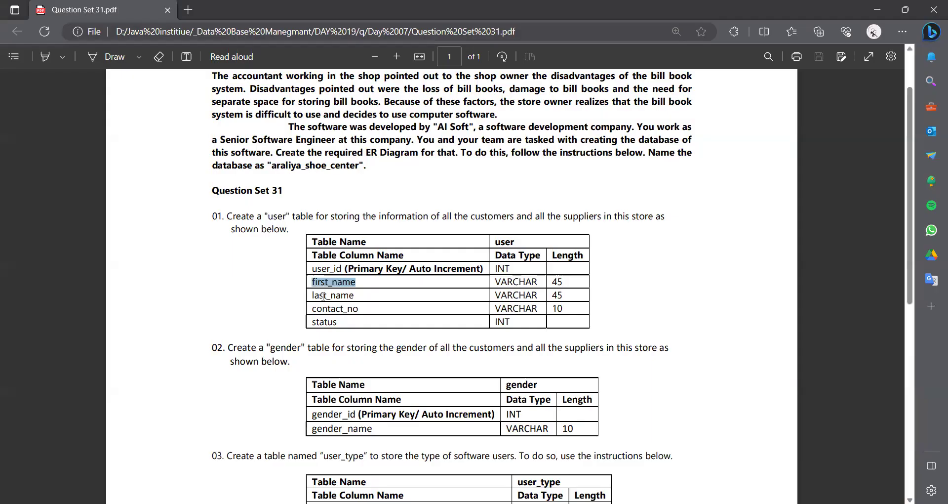
pyautogui.doubleClick(325, 296)
pyautogui.hotkey('ctrl', 'c')
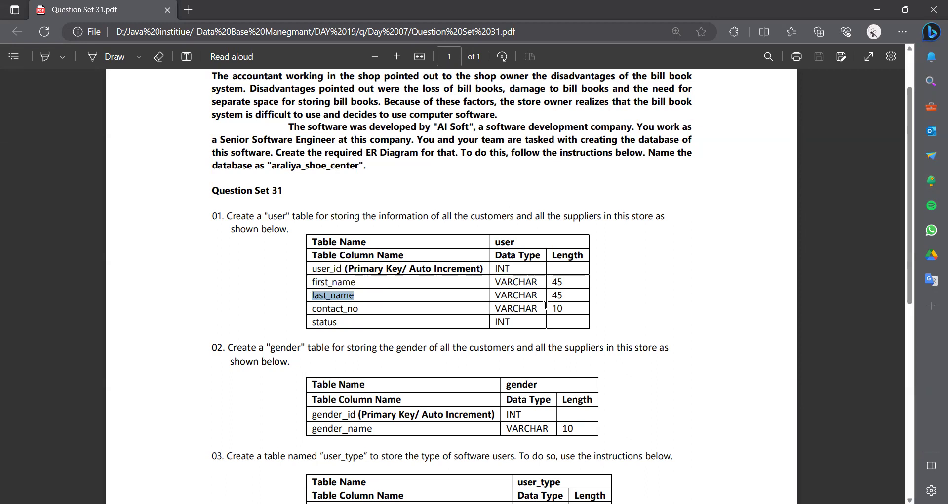
pyautogui.click(876, 5)
pyautogui.click(166, 336)
pyautogui.hotkey('ctrl', 'v')
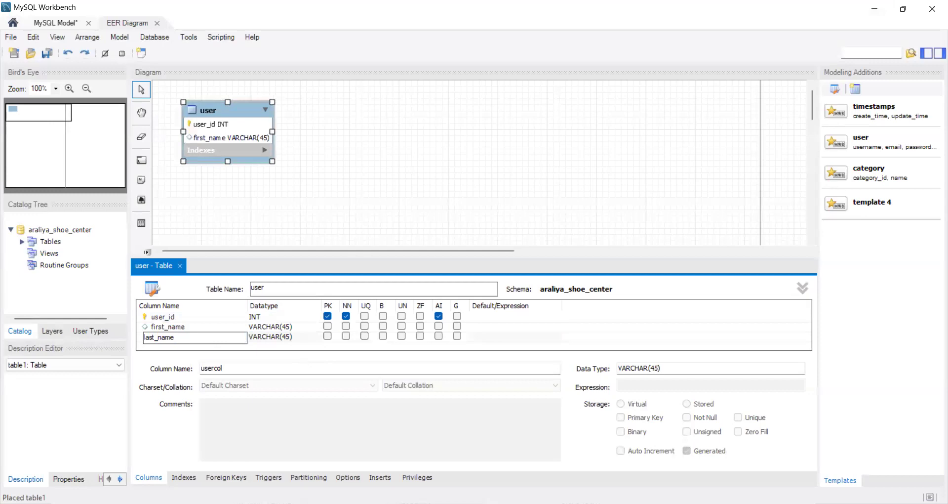
# - Copy contact_no from the PDF and add it as the next column in the user table
pyautogui.hotkey('alt', 'Tab')
pyautogui.doubleClick(344, 307)
pyautogui.hotkey('ctrl', 'c')
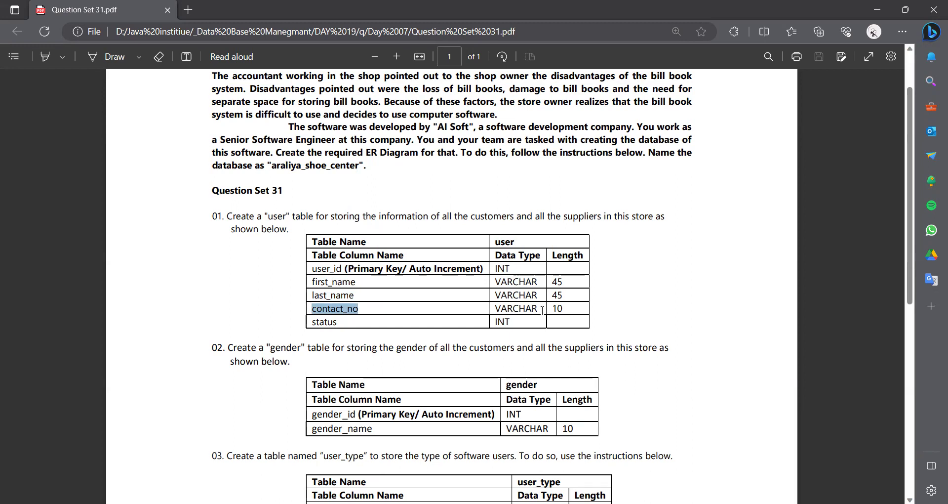
pyautogui.click(878, 9)
pyautogui.click(169, 346)
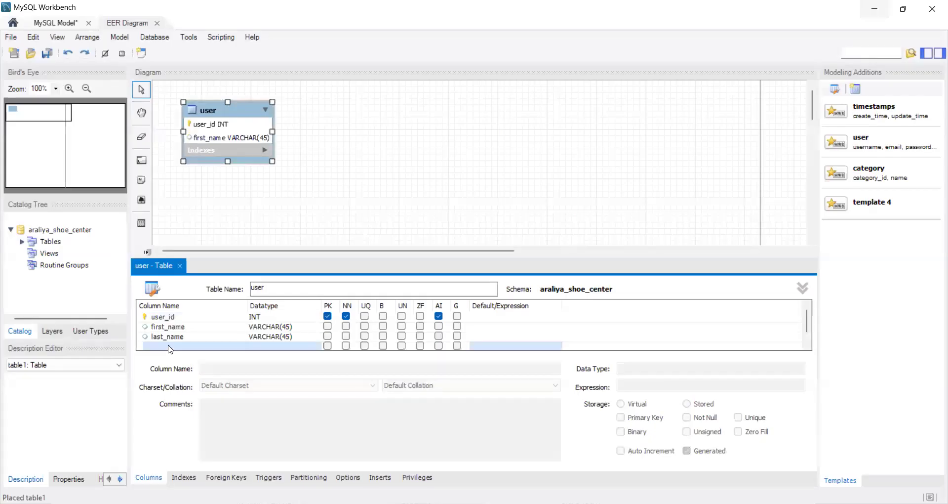
pyautogui.write('contact_no')
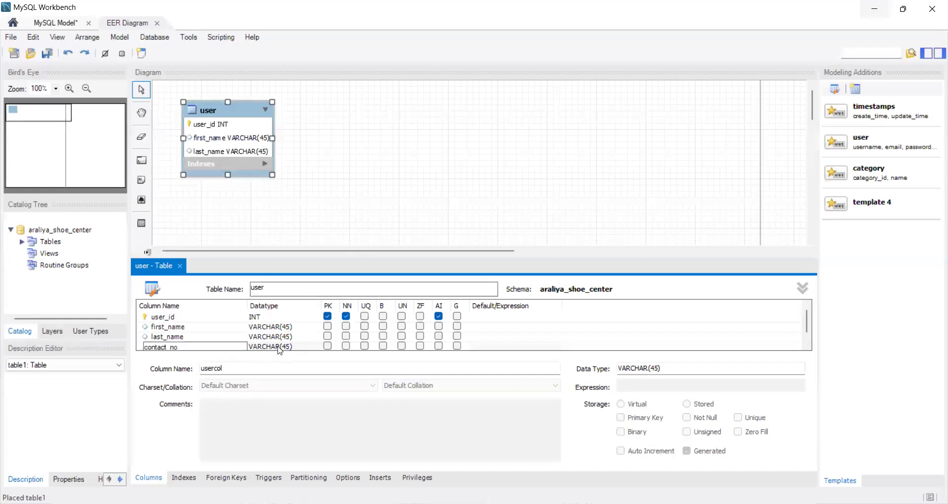
pyautogui.press('Return')
# - Set the contact_no column's datatype to VARCHAR(10)
pyautogui.click(285, 338)
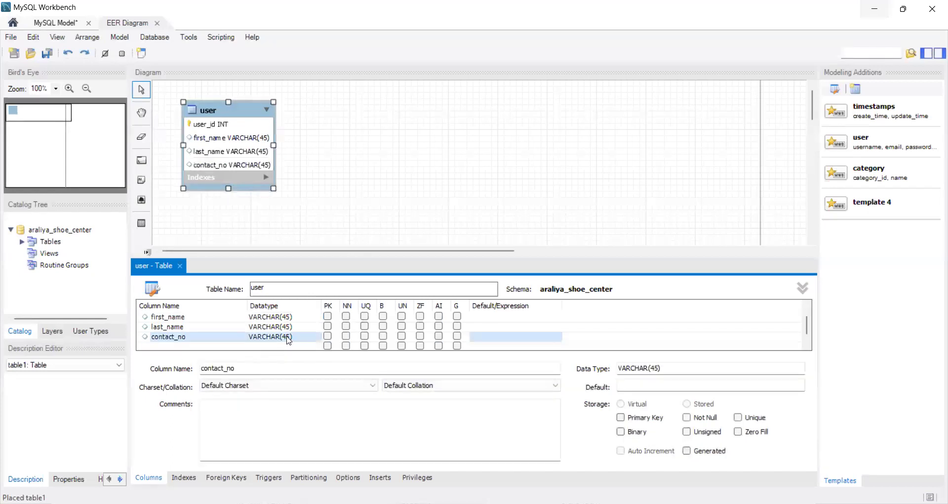
pyautogui.click(288, 340)
pyautogui.click(290, 337)
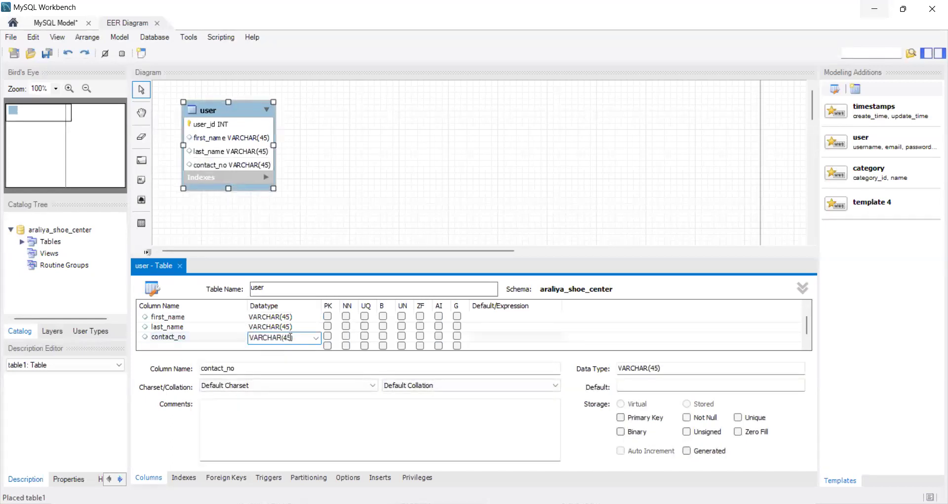
pyautogui.press('BackSpace')
pyautogui.press('BackSpace')
pyautogui.write('10')
# - Look up the last user column in the PDF and add a status column below contact_no
pyautogui.hotkey('alt', 'Tab')
pyautogui.doubleClick(318, 322)
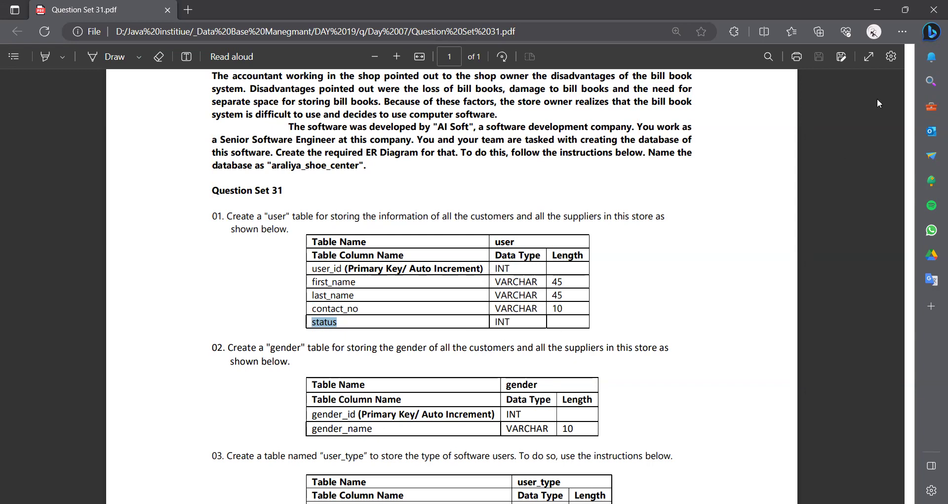
pyautogui.click(876, 5)
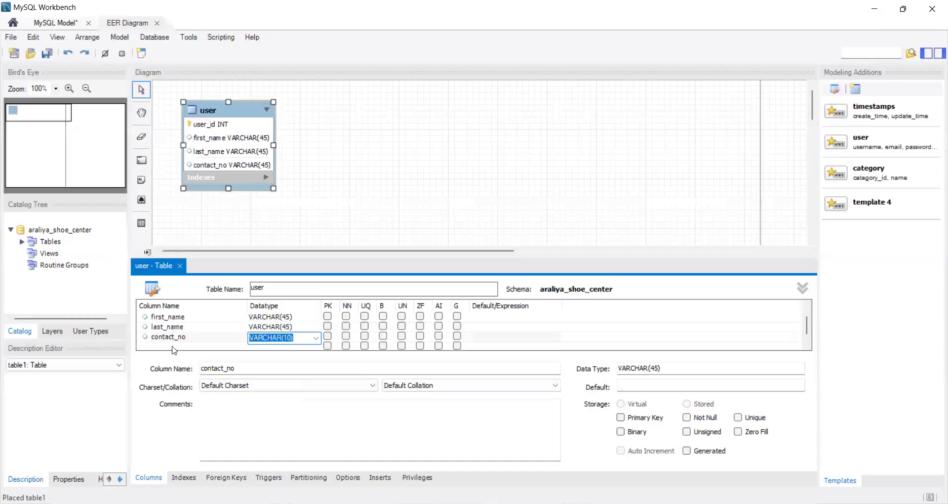
pyautogui.doubleClick(169, 347)
pyautogui.write('status')
pyautogui.press('Return')
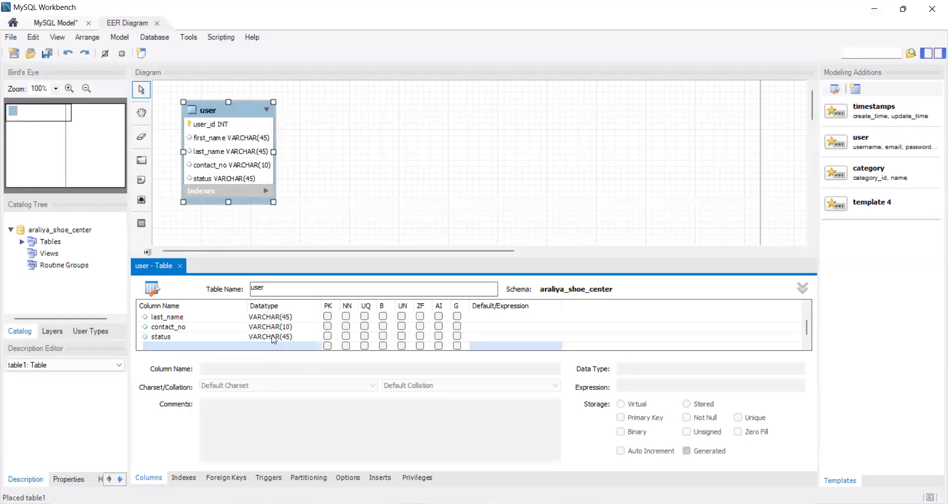
# - Set the status column's datatype to INT in the user table
pyautogui.click(273, 337)
pyautogui.click(279, 330)
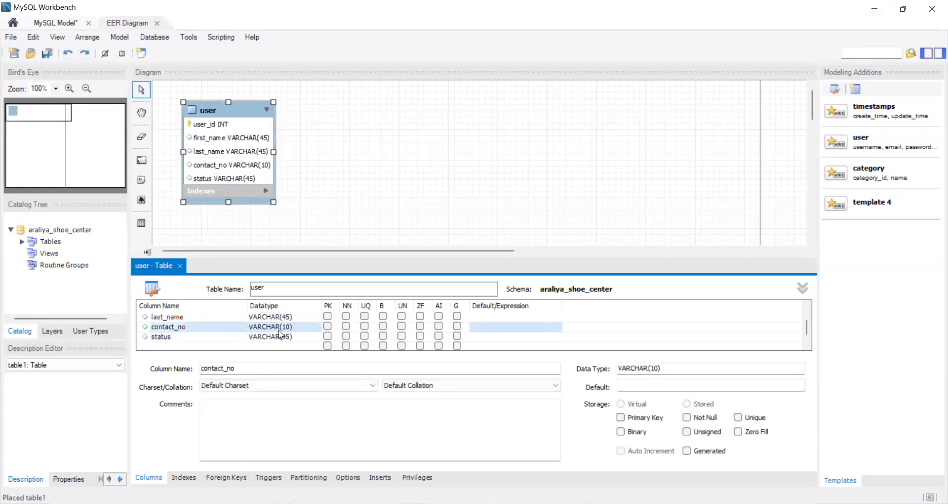
pyautogui.click(278, 336)
pyautogui.click(279, 339)
pyautogui.write('i')
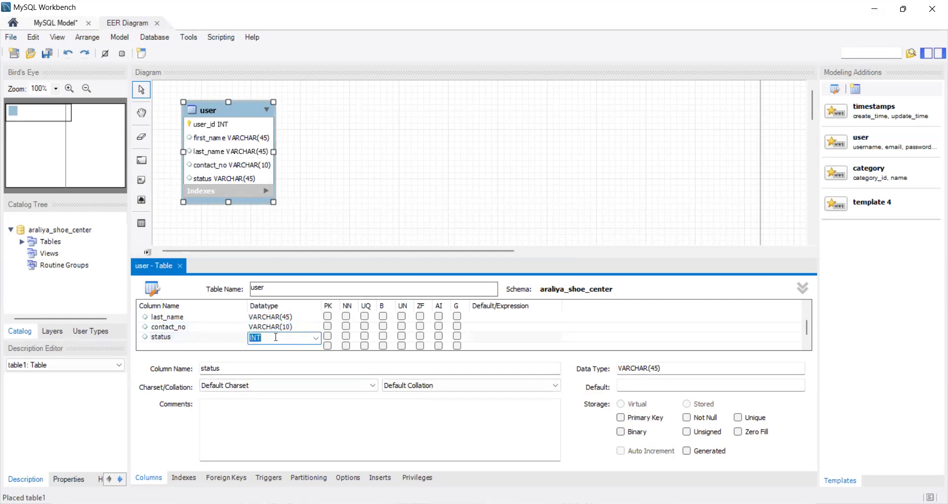
pyautogui.press('Return')
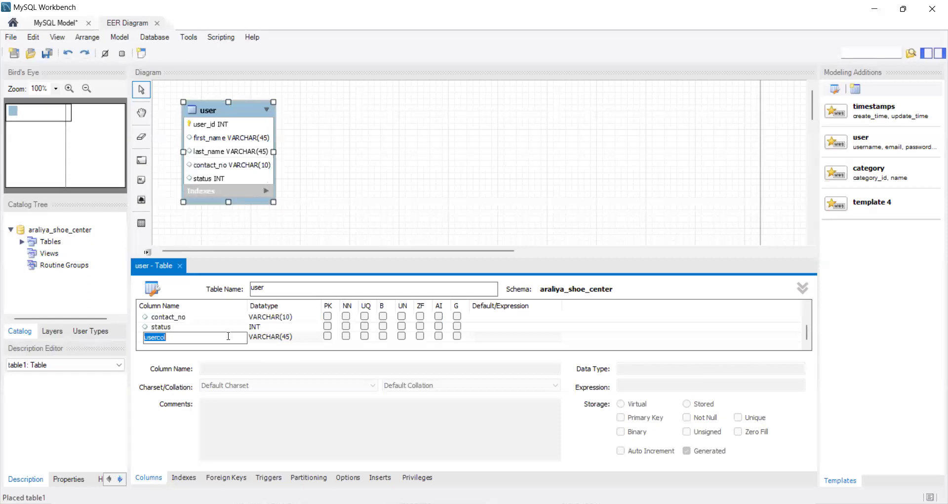
pyautogui.press('Escape')
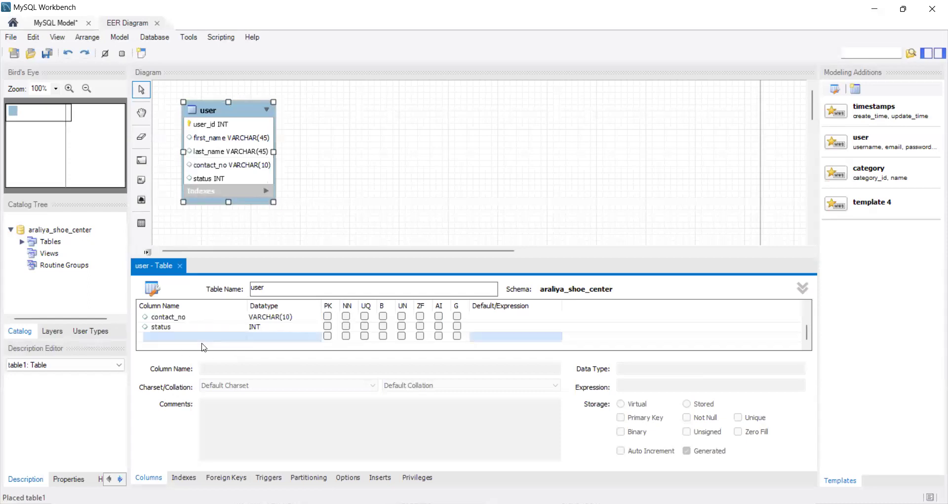
# - Move the user table slightly upward in the diagram and close its table editor
pyautogui.scroll(2, 221, 341)
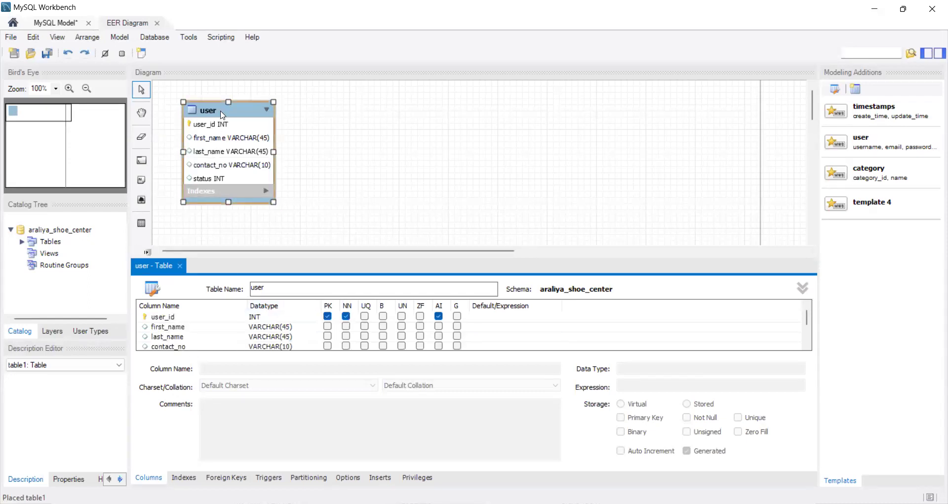
pyautogui.moveTo(221, 111); pyautogui.dragTo(220, 106)
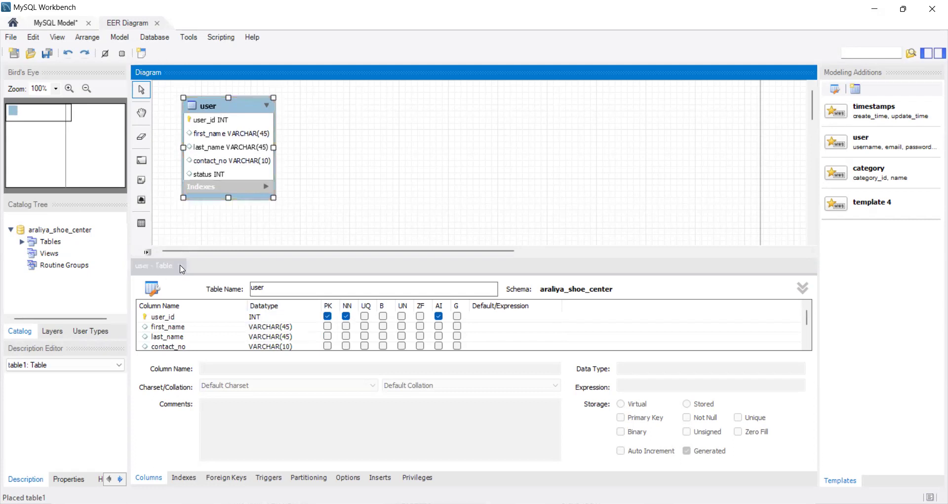
pyautogui.click(181, 268)
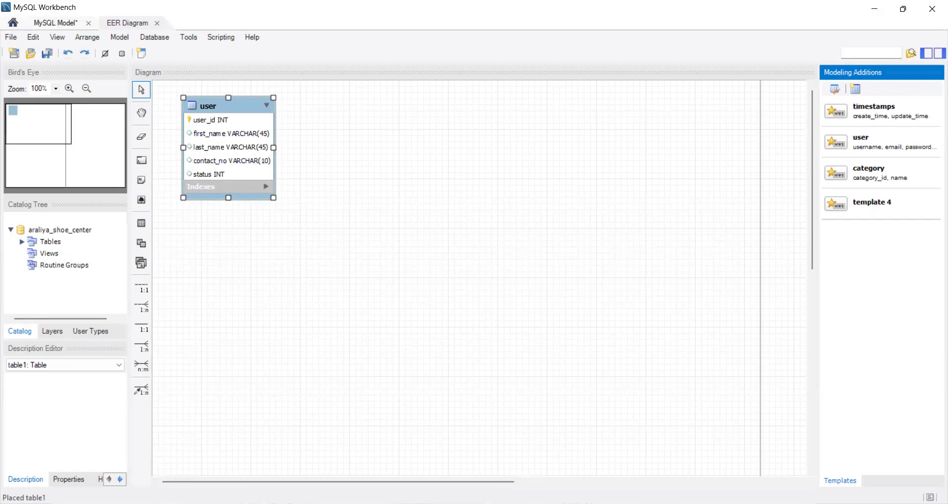
# - Copy the table name gender from the Question Set 31 PDF and give it to a new table placed below the user table
pyautogui.hotkey('alt', 'Tab')
pyautogui.scroll(-3, 211, 372)
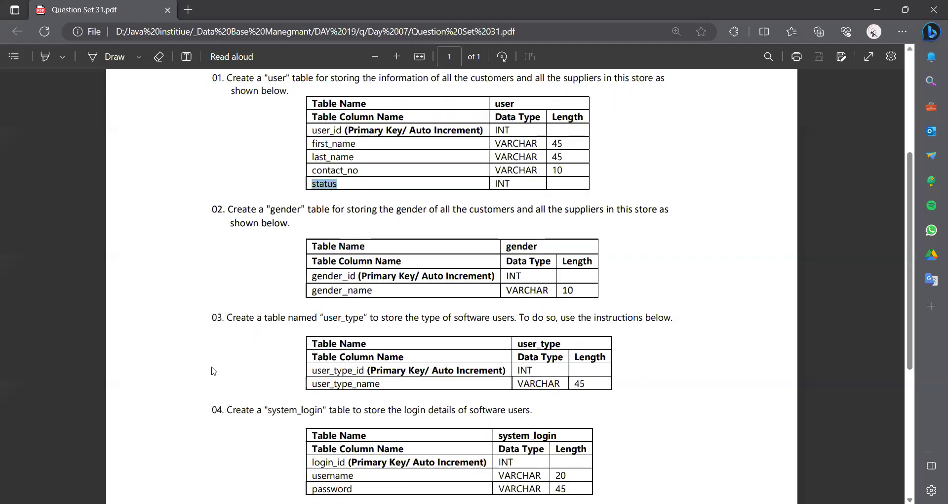
pyautogui.click(204, 193)
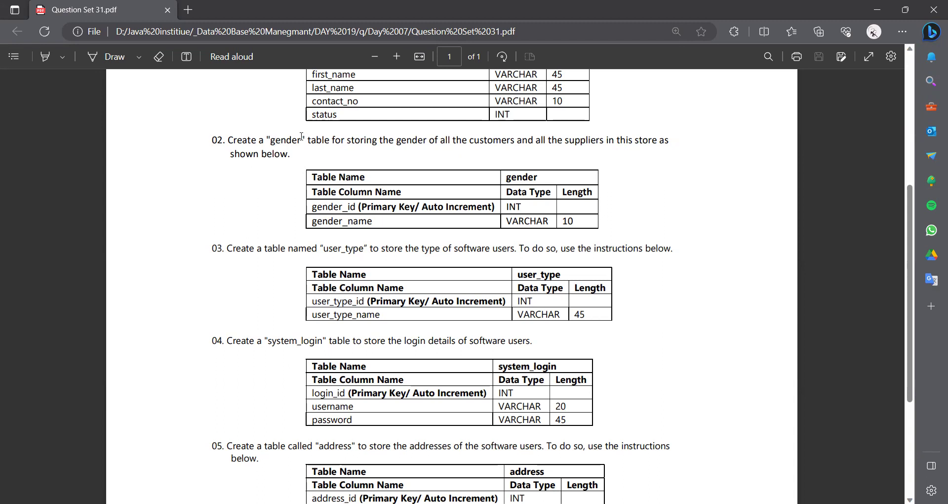
pyautogui.doubleClick(285, 143)
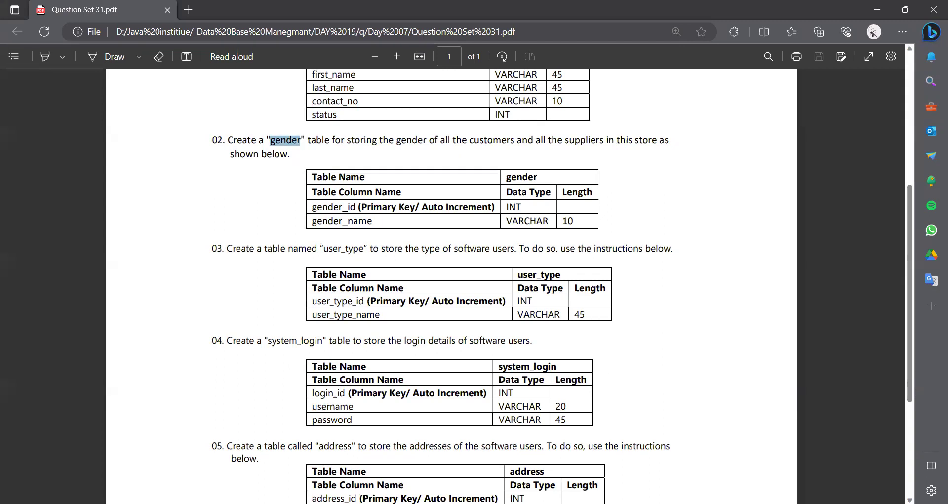
pyautogui.hotkey('alt', 'Tab')
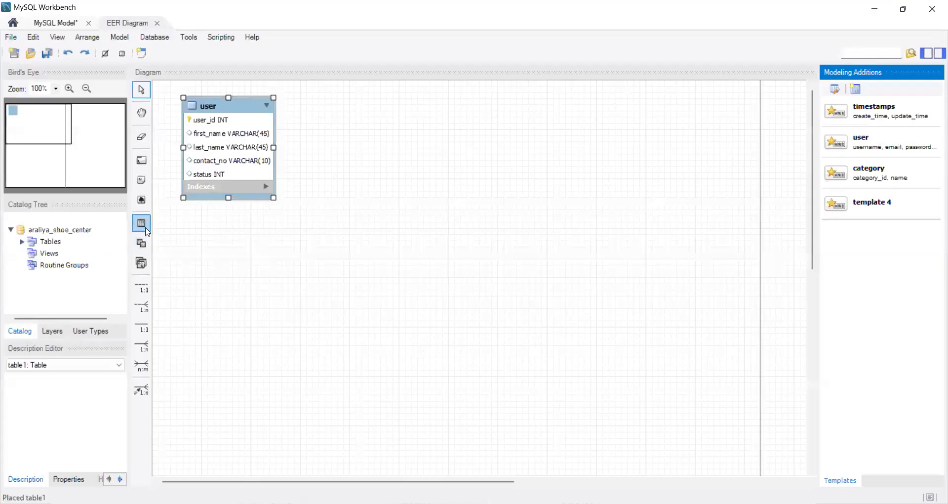
pyautogui.click(142, 223)
pyautogui.click(211, 227)
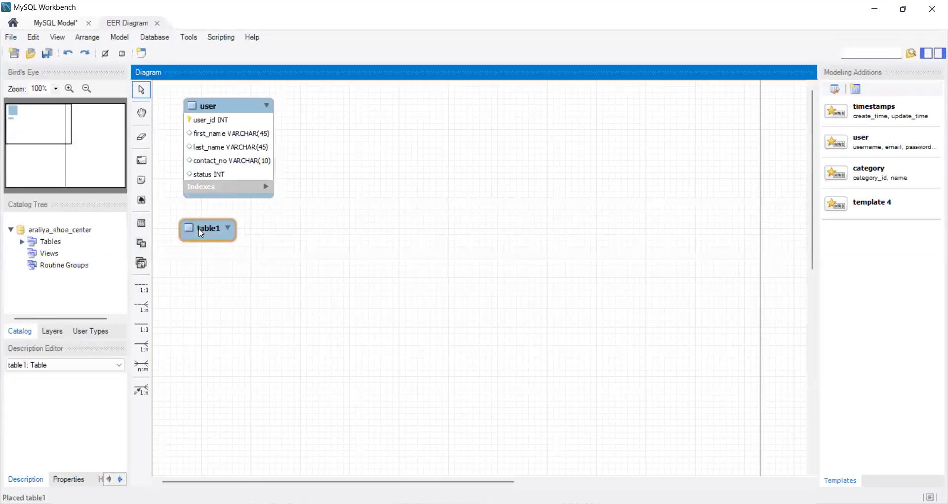
pyautogui.click(207, 227)
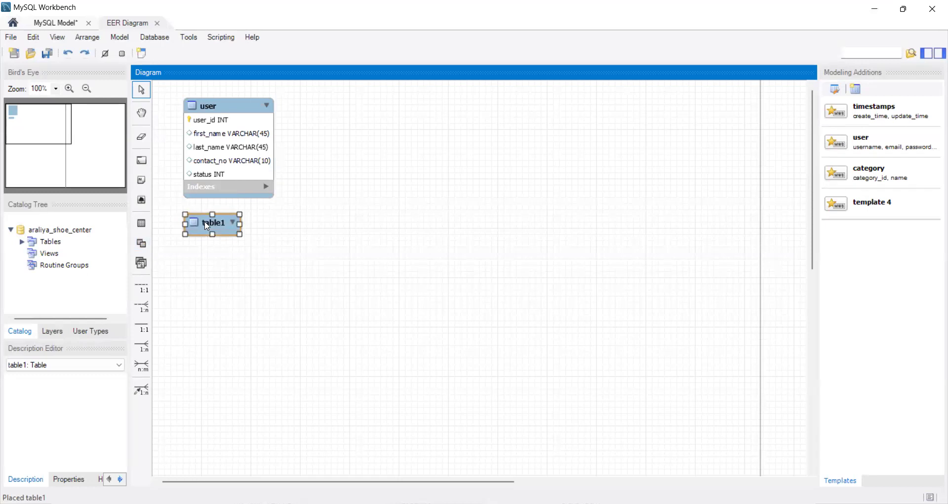
pyautogui.doubleClick(206, 227)
pyautogui.write('gender')
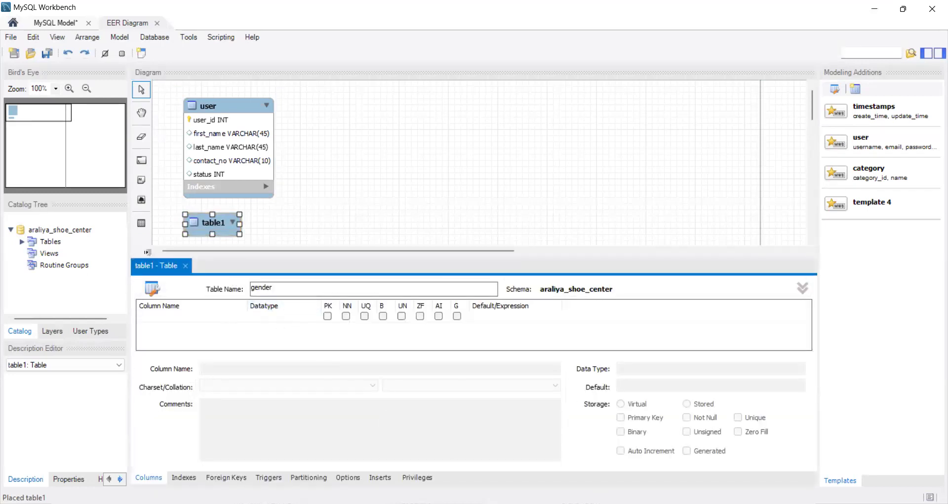
# - Copy gender_id from the PDF and add it to the gender table as an auto-increment INT primary key
pyautogui.hotkey('alt', 'Tab')
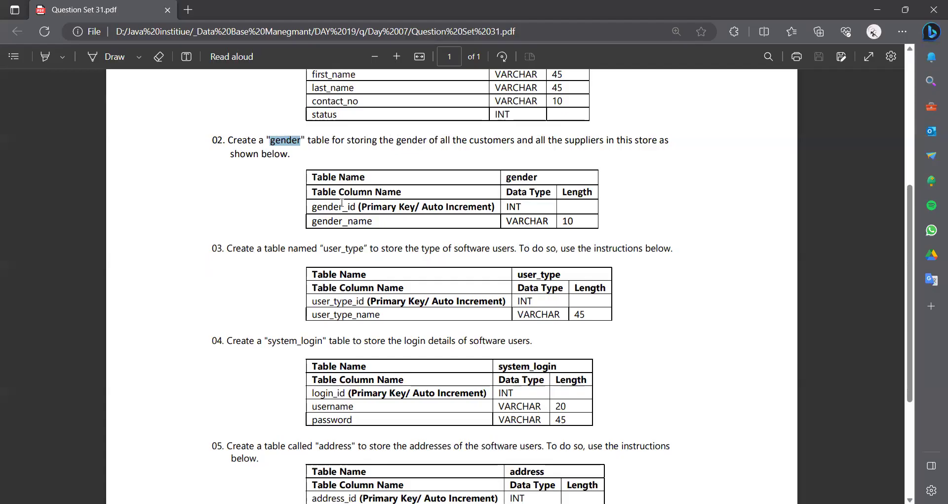
pyautogui.click(330, 209)
pyautogui.doubleClick(332, 208)
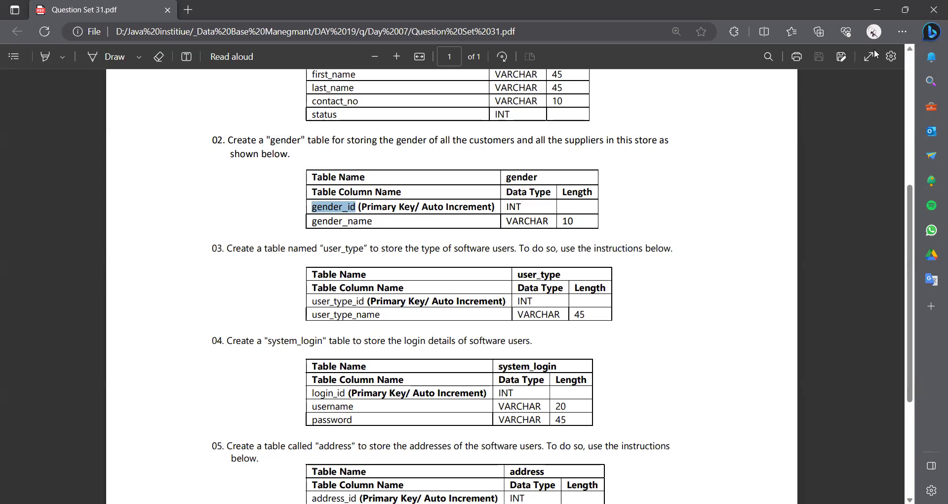
pyautogui.hotkey('alt', 'Tab')
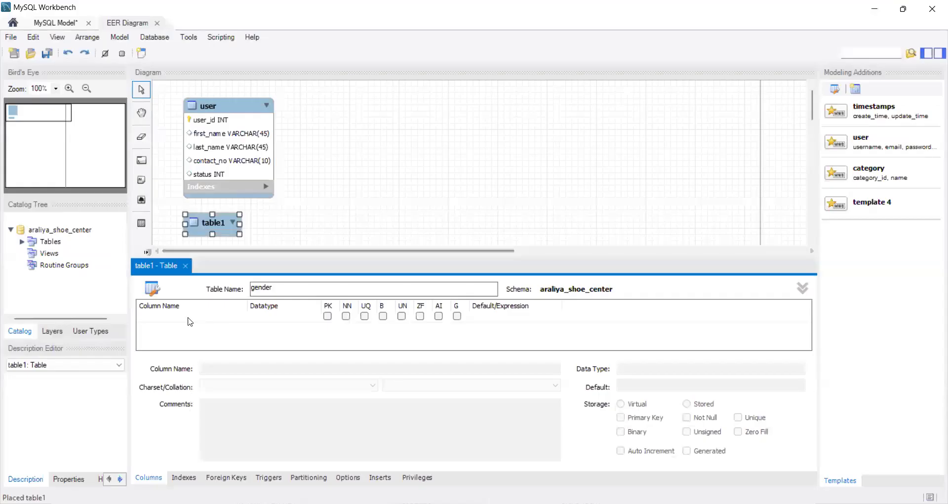
pyautogui.click(189, 320)
pyautogui.write('gender_id')
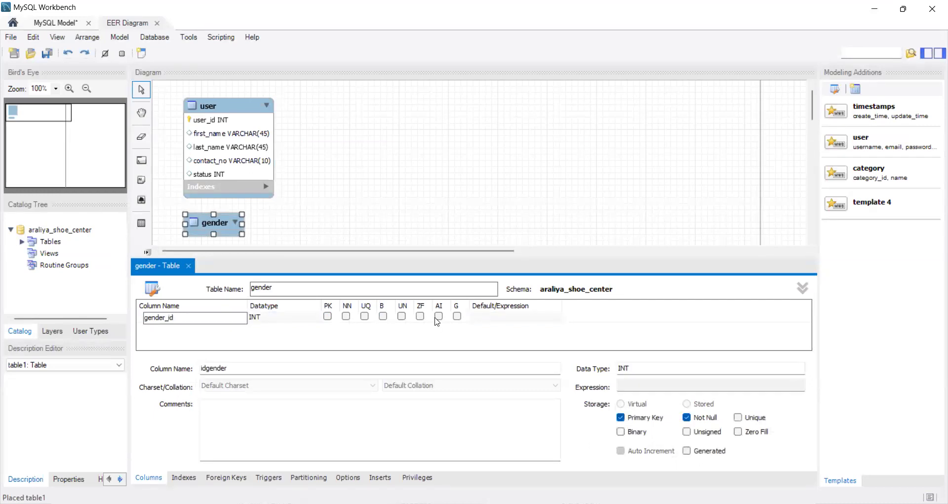
pyautogui.click(437, 317)
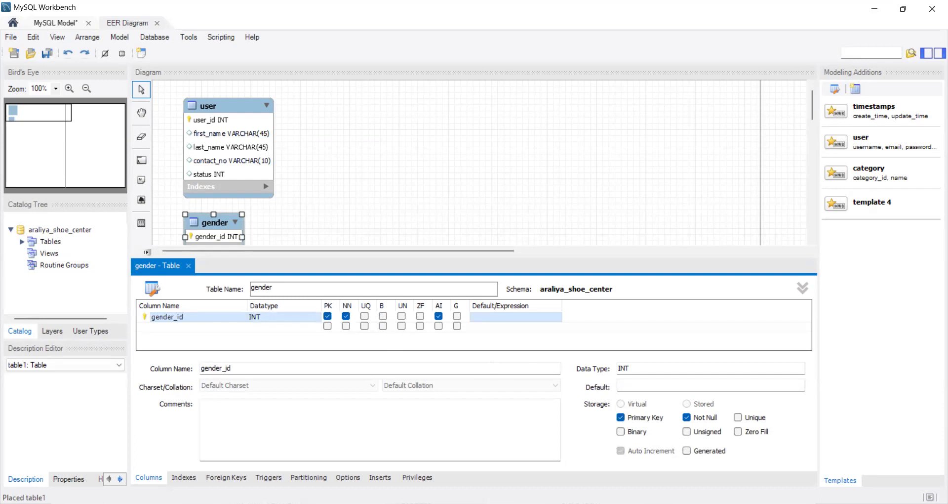
# - Add gender_name from the PDF as a VARCHAR(45) column of the gender table and move the table up close beneath the user table
pyautogui.hotkey('alt', 'Tab')
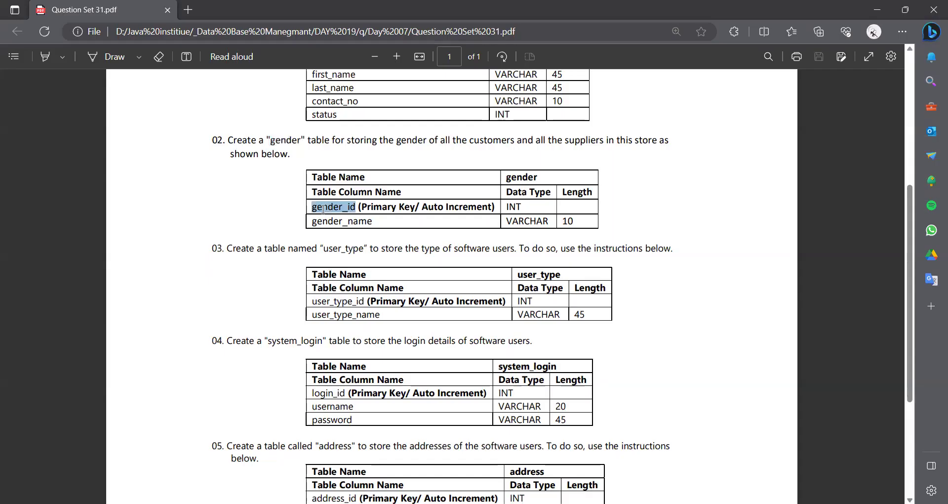
pyautogui.doubleClick(339, 222)
pyautogui.hotkey('ctrl', 'c')
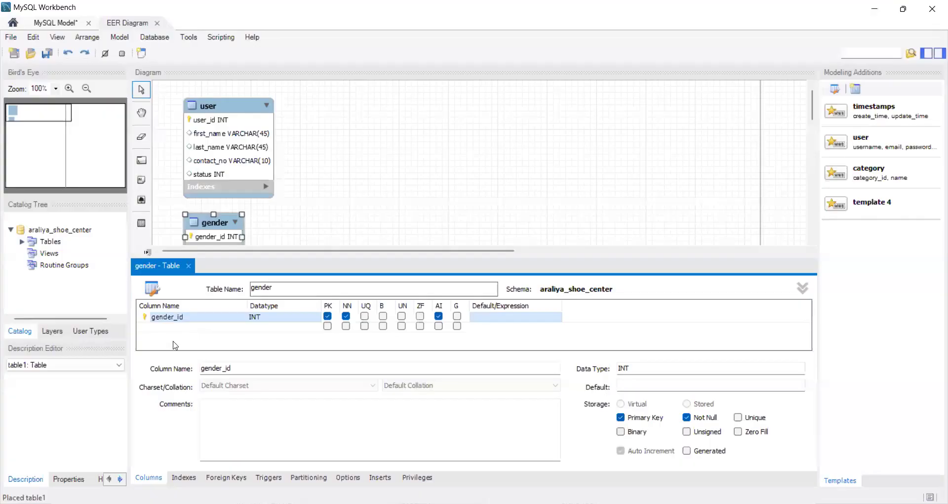
pyautogui.click(881, 11)
pyautogui.doubleClick(176, 328)
pyautogui.hotkey('ctrl', 'v')
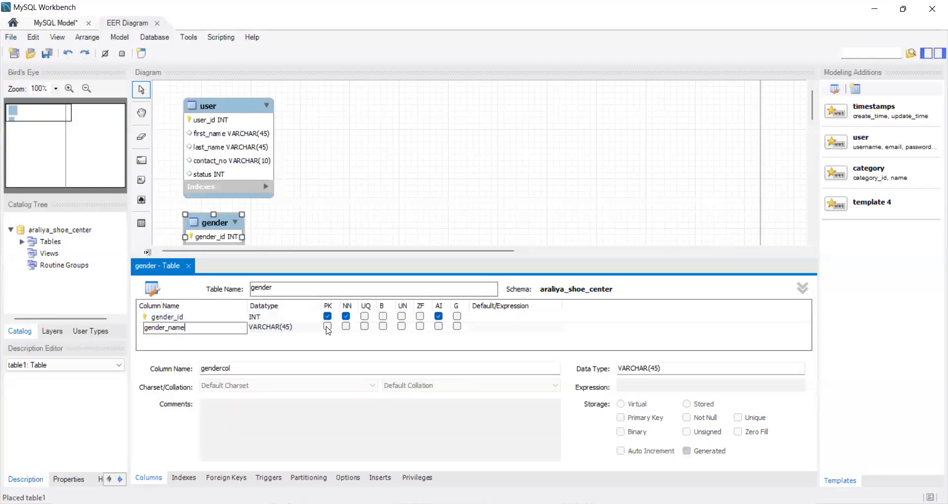
pyautogui.click(190, 270)
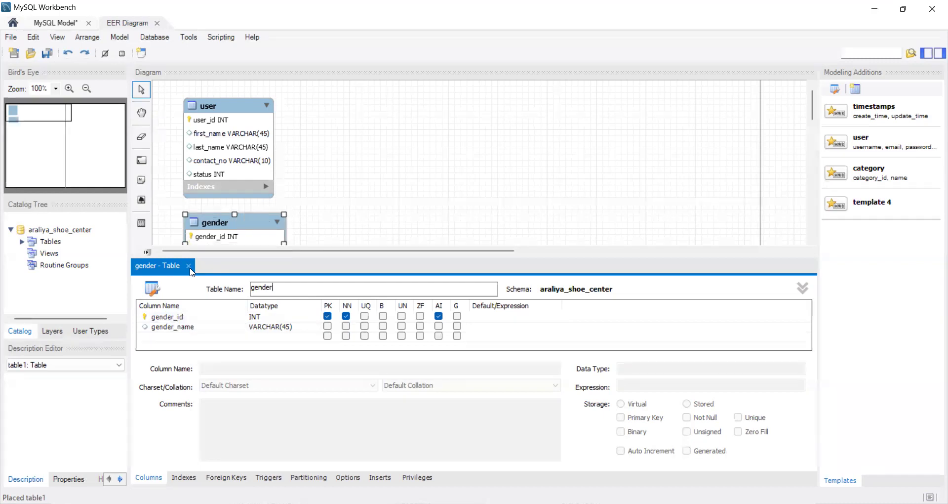
pyautogui.moveTo(191, 237); pyautogui.dragTo(189, 230)
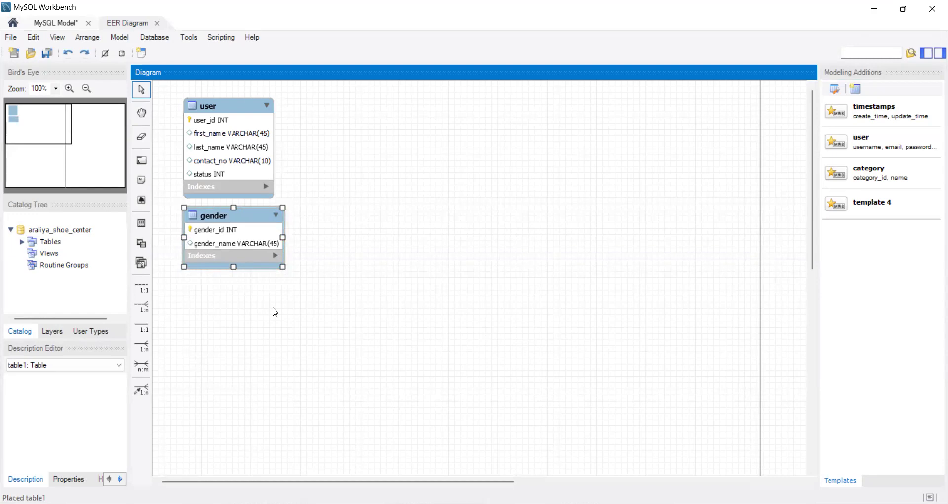
# - Copy the table name user_type from the PDF and give it to a new table placed below the gender table
pyautogui.hotkey('alt', 'Tab')
pyautogui.scroll(-1, 234, 222)
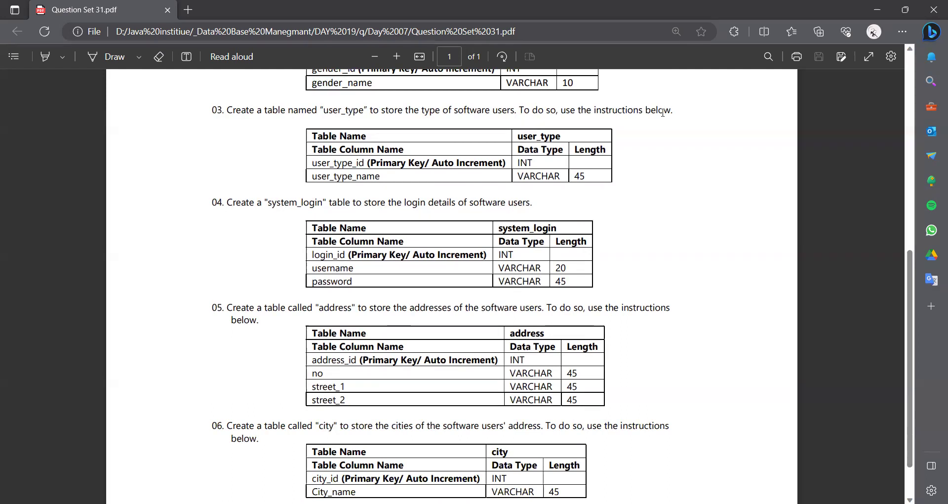
pyautogui.doubleClick(337, 111)
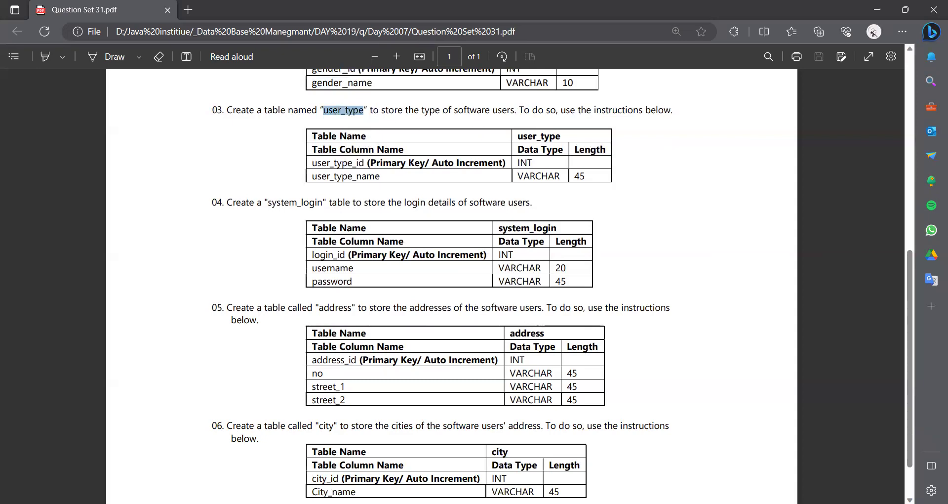
pyautogui.hotkey('alt', 'Tab')
pyautogui.click(141, 224)
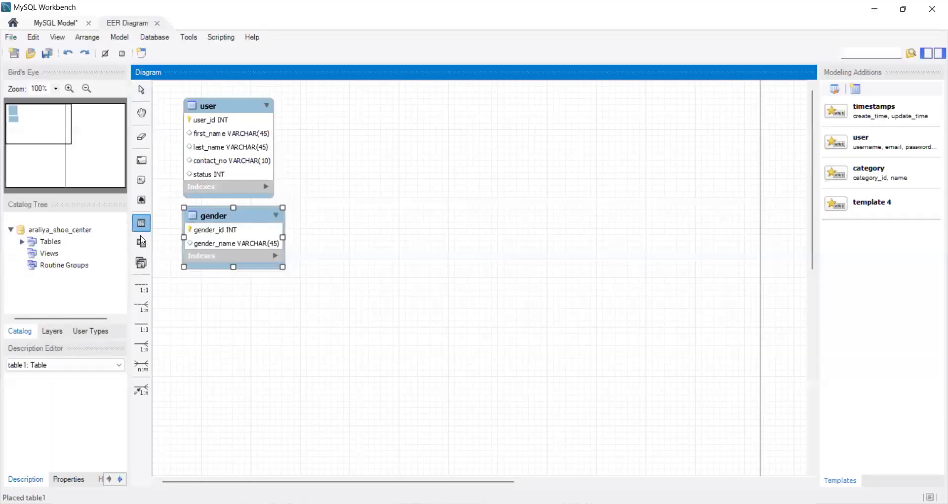
pyautogui.click(212, 294)
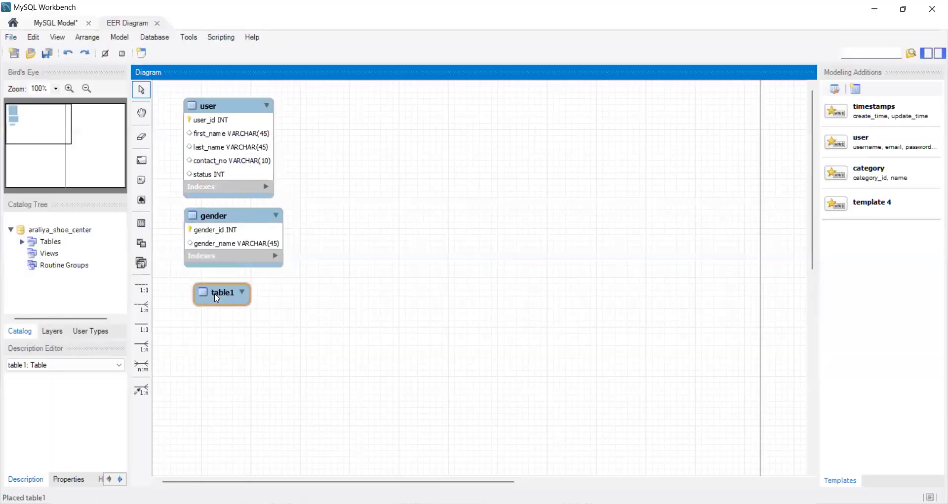
pyautogui.doubleClick(213, 294)
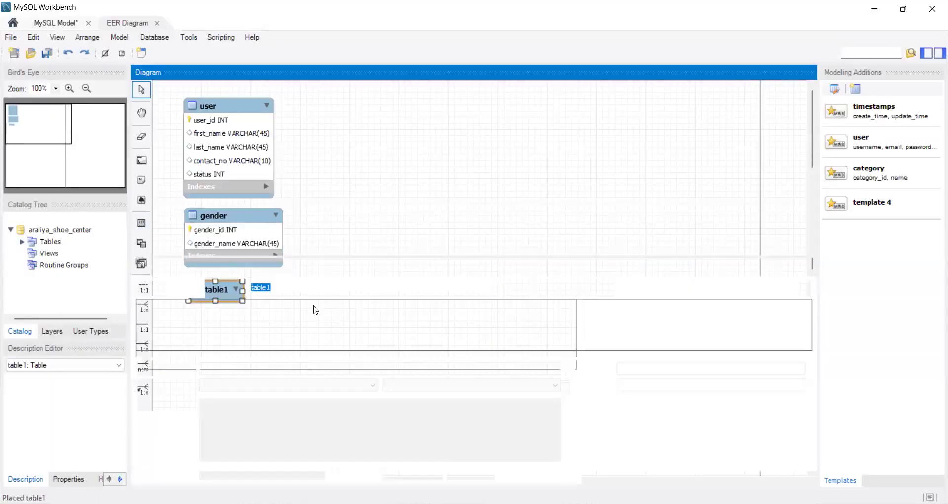
pyautogui.write('user_type')
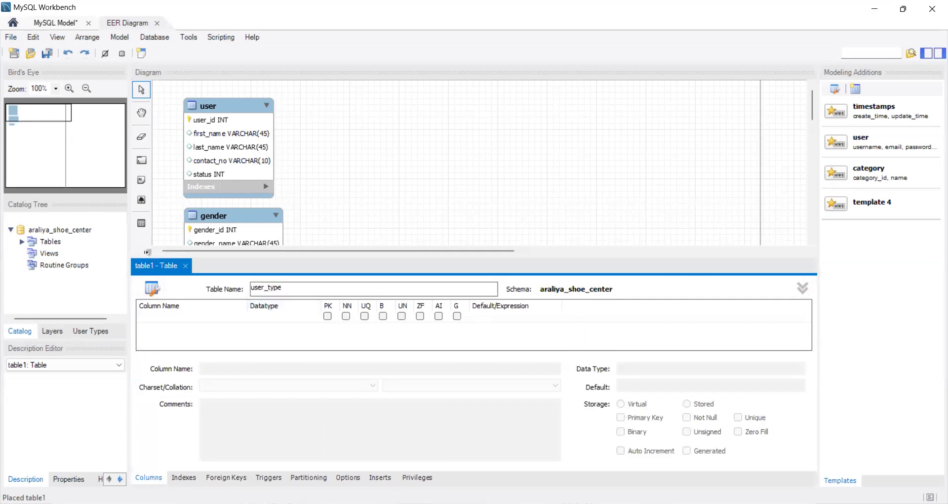
# - Copy user_type_id from the PDF and add it to the user_type table as an auto-increment INT primary key
pyautogui.hotkey('alt', 'Tab')
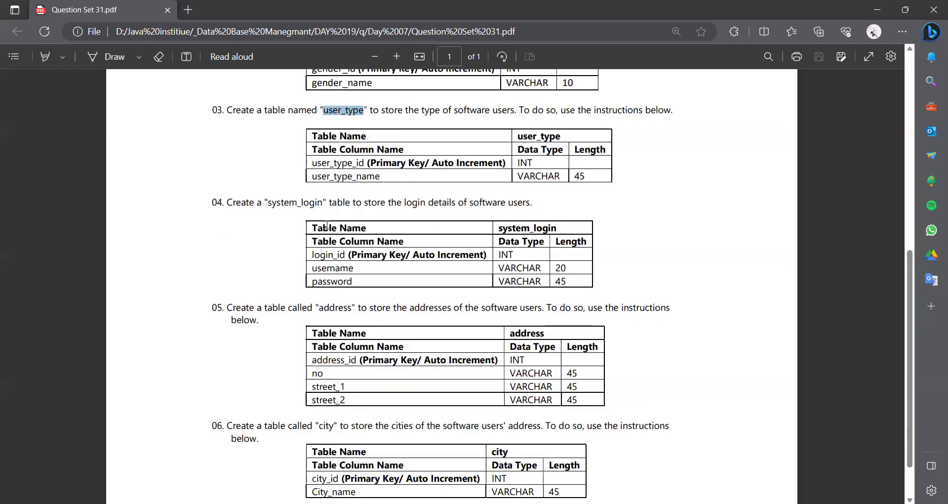
pyautogui.doubleClick(333, 164)
pyautogui.hotkey('ctrl', 'c')
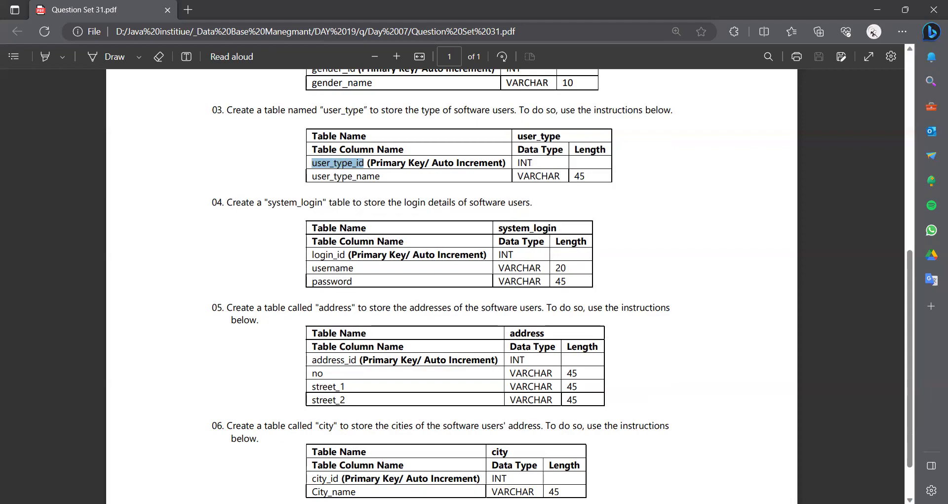
pyautogui.hotkey('ctrl', 'c')
pyautogui.hotkey('alt', 'Tab')
pyautogui.doubleClick(188, 321)
pyautogui.hotkey('ctrl', 'v')
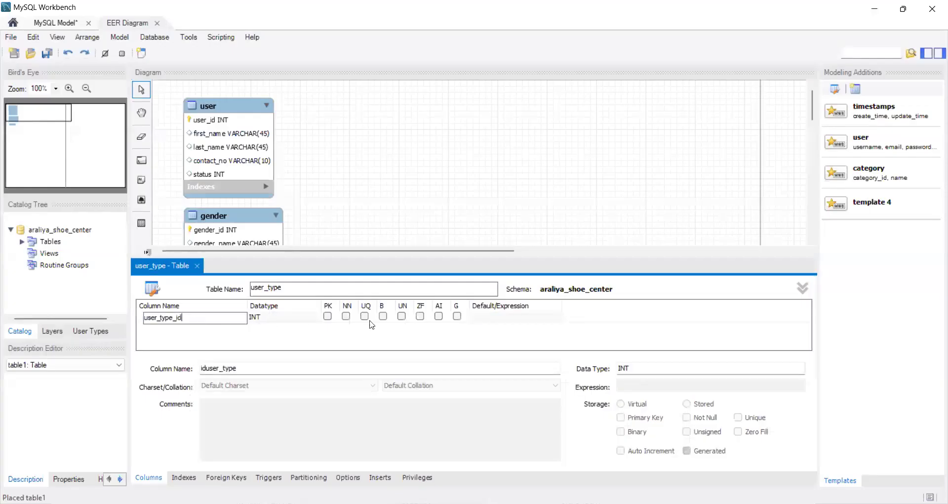
pyautogui.click(439, 317)
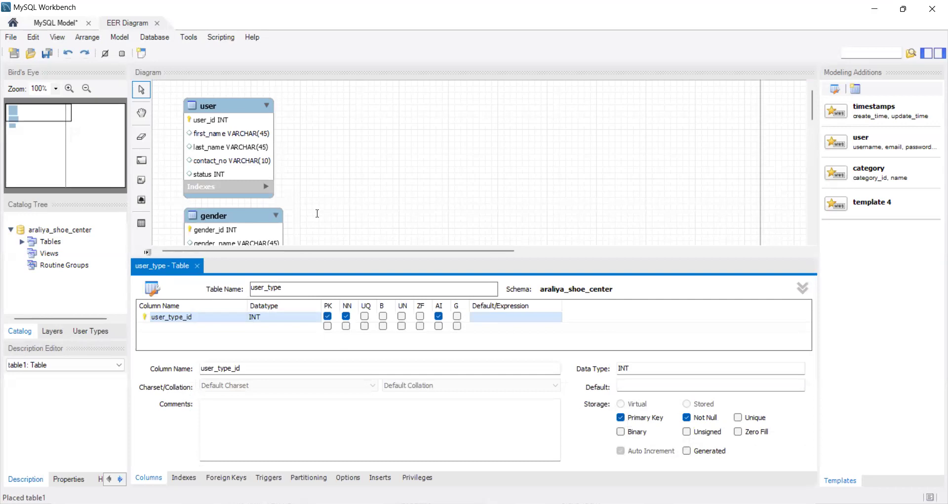
# - Copy user_type_name from the PDF, add it to the user_type table as a VARCHAR(45) column, and move the table up beneath the gender table
pyautogui.hotkey('alt', 'Tab')
pyautogui.doubleClick(351, 176)
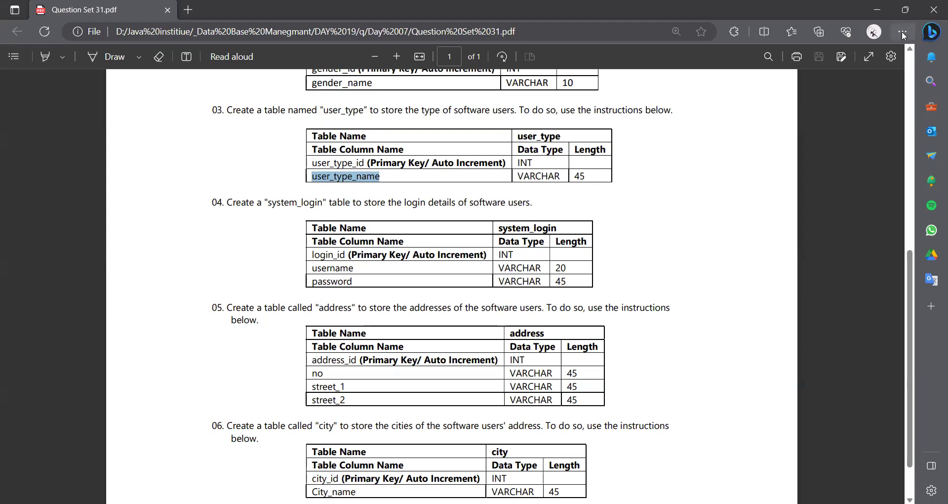
pyautogui.click(884, 6)
pyautogui.doubleClick(185, 327)
pyautogui.write('user_type_name')
pyautogui.press('Return')
pyautogui.click(327, 336)
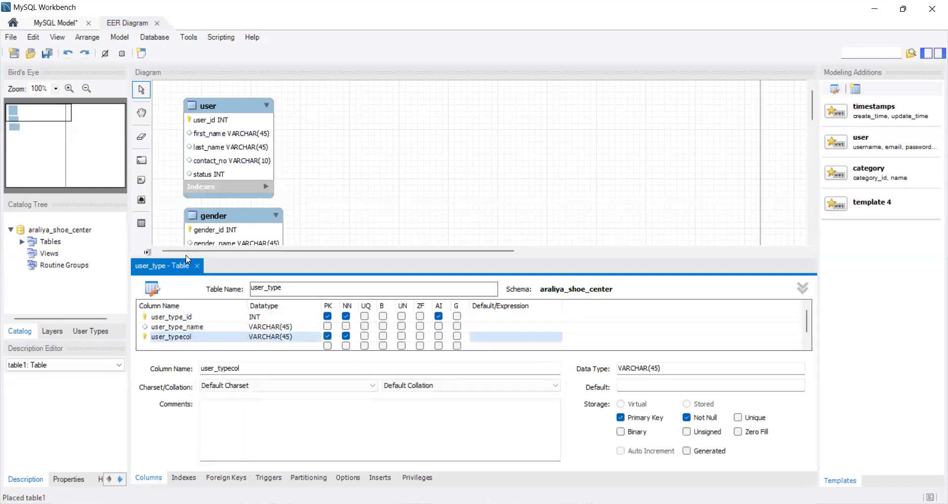
pyautogui.click(197, 266)
pyautogui.moveTo(241, 295); pyautogui.dragTo(239, 291)
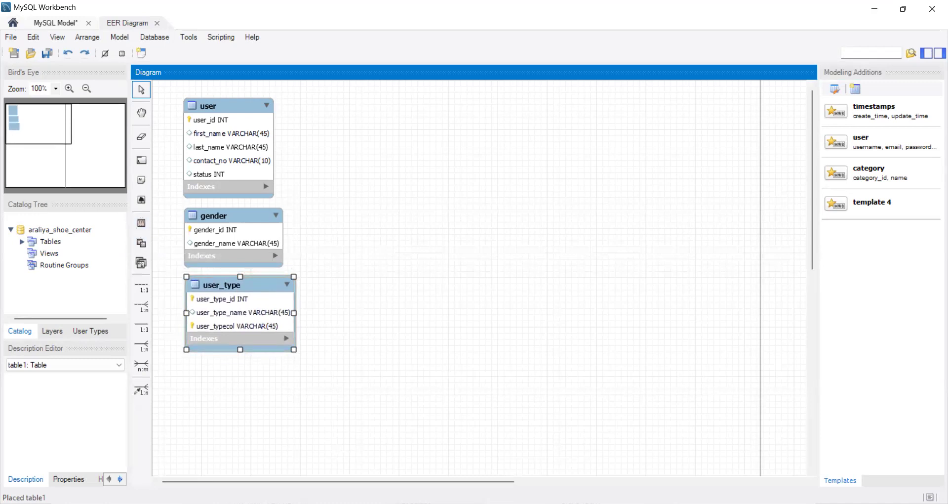
# - Copy the table name system_login from the PDF and give it to a new table placed below the user_type table
pyautogui.hotkey('alt', 'Tab')
pyautogui.scroll(-1, 452, 286)
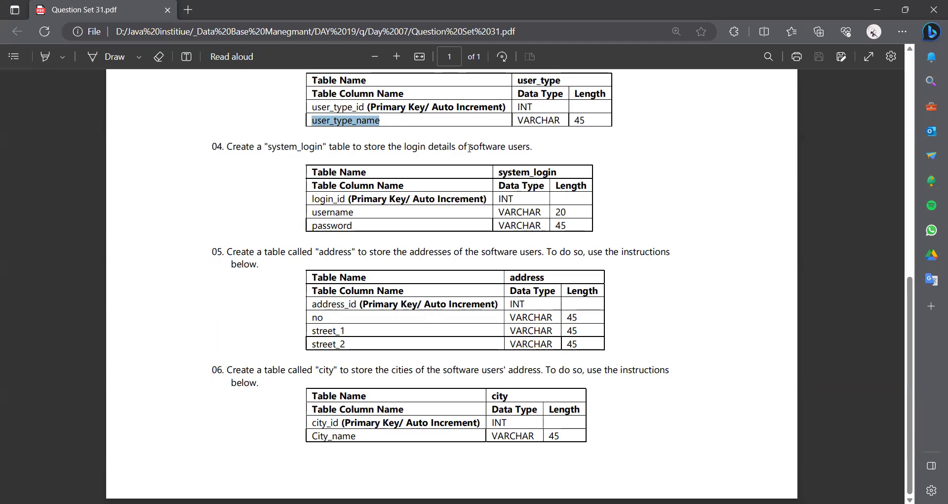
pyautogui.doubleClick(303, 148)
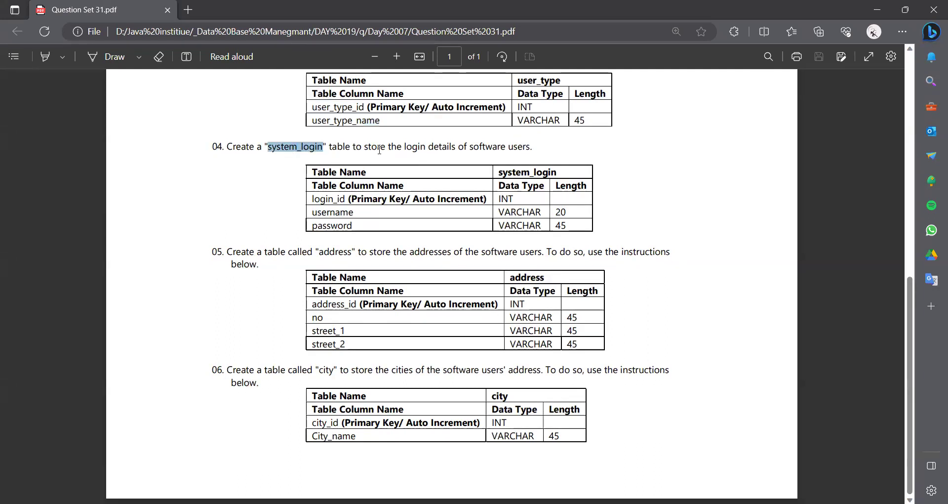
pyautogui.click(888, 11)
pyautogui.click(143, 227)
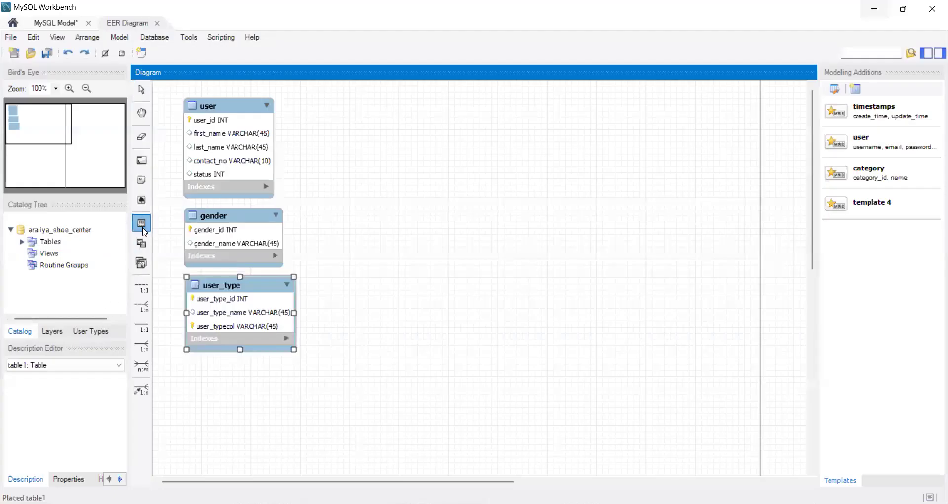
pyautogui.click(196, 370)
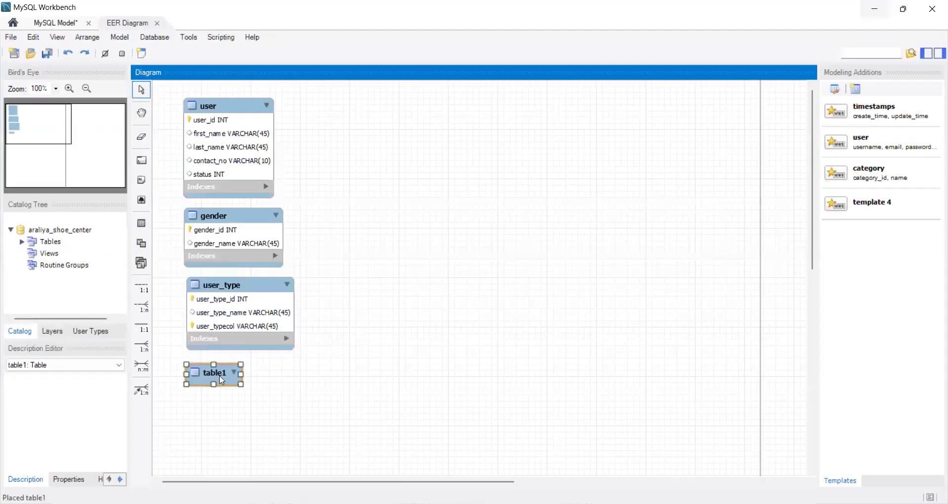
pyautogui.doubleClick(222, 380)
pyautogui.write('system_login')
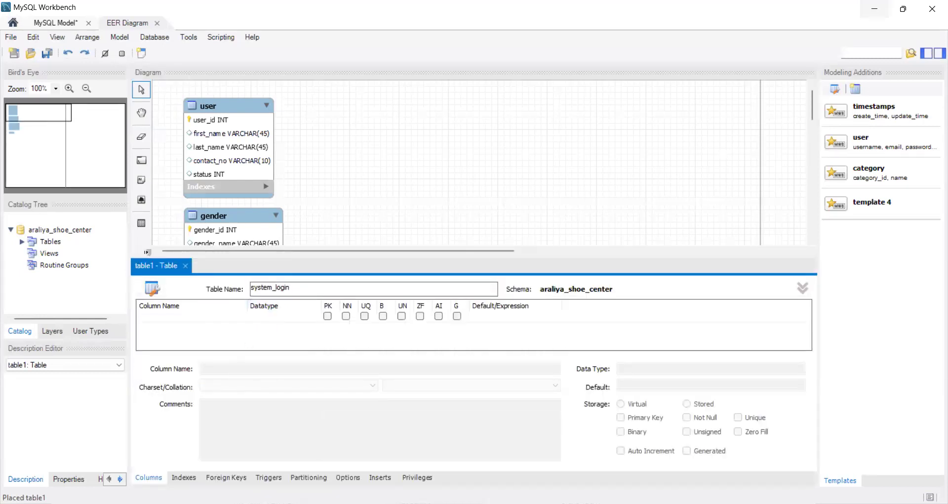
# - Copy login_id from the PDF and add it to the system_login table as an auto-increment INT primary key
pyautogui.hotkey('alt', 'Tab')
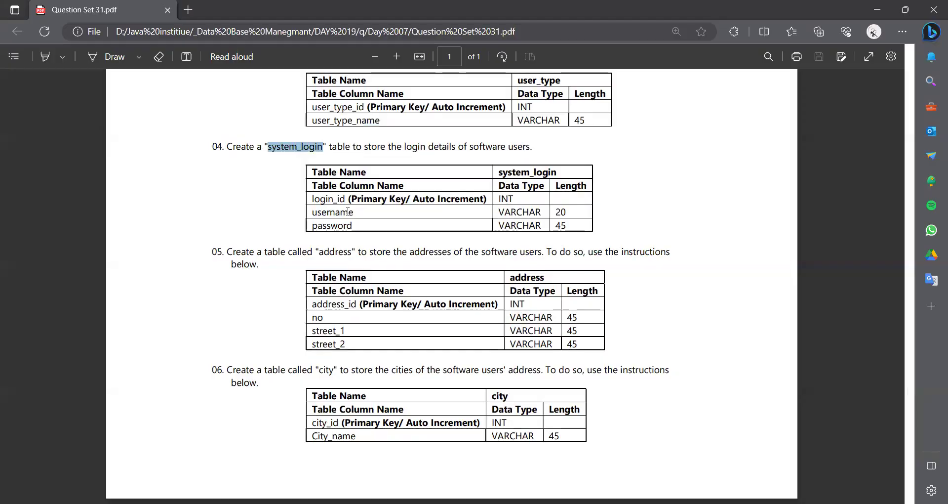
pyautogui.doubleClick(330, 199)
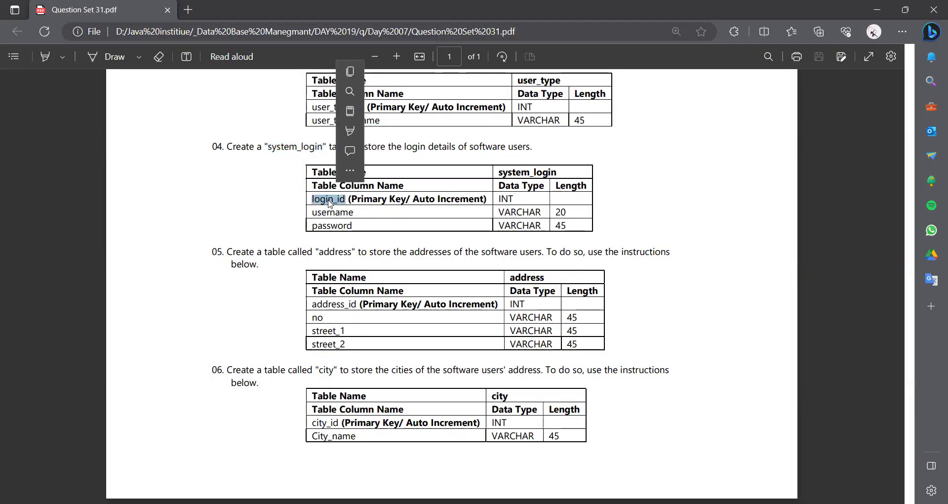
pyautogui.click(878, 12)
pyautogui.doubleClick(174, 316)
pyautogui.write('login_id')
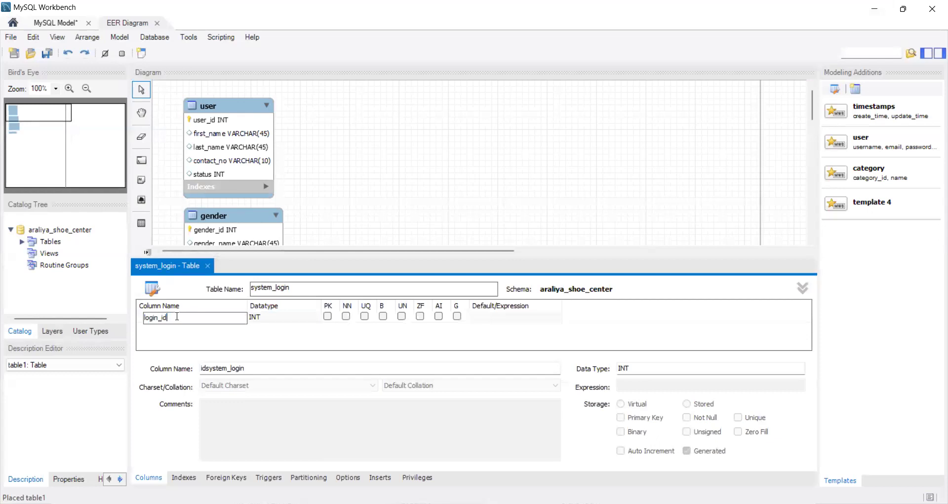
pyautogui.click(438, 316)
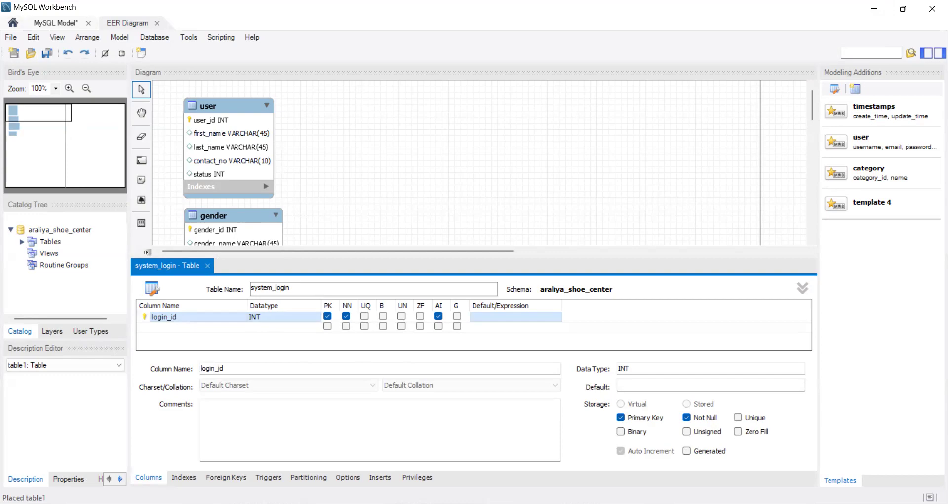
# - Copy username from the PDF and add it as the second column of the system_login table
pyautogui.hotkey('alt', 'Tab')
pyautogui.doubleClick(337, 212)
pyautogui.hotkey('ctrl', 'c')
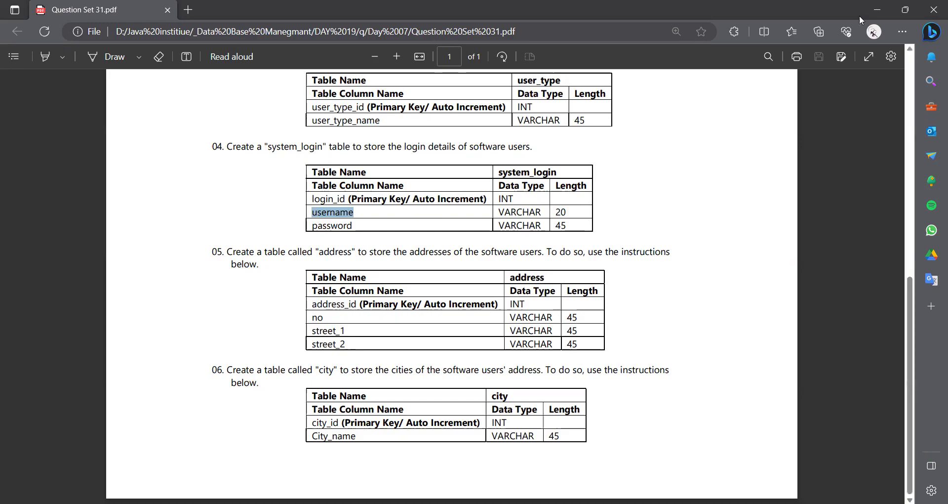
pyautogui.hotkey('alt', 'Tab')
pyautogui.doubleClick(188, 327)
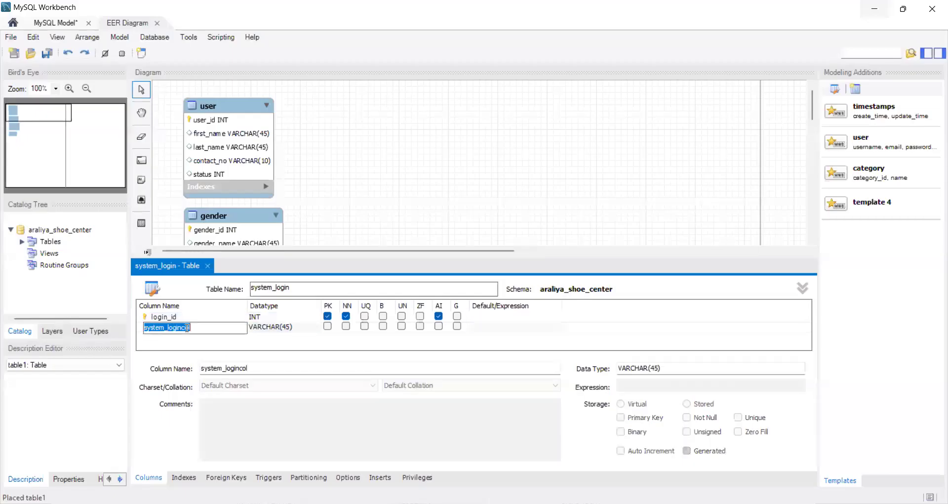
pyautogui.hotkey('ctrl', 'v')
pyautogui.press('Return')
# - Set the datatype of the username column to VARCHAR(20)
pyautogui.click(289, 328)
pyautogui.click(289, 328)
pyautogui.press('BackSpace')
pyautogui.press('BackSpace')
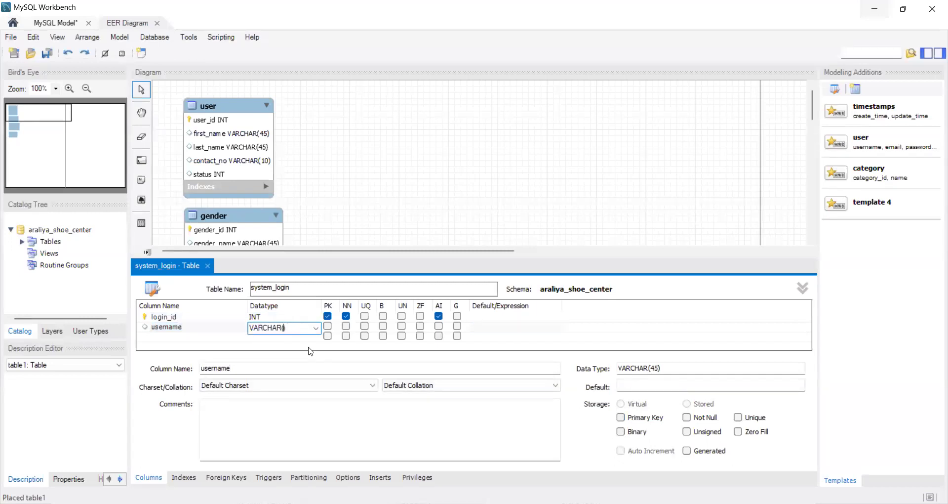
pyautogui.write('20')
pyautogui.click(184, 340)
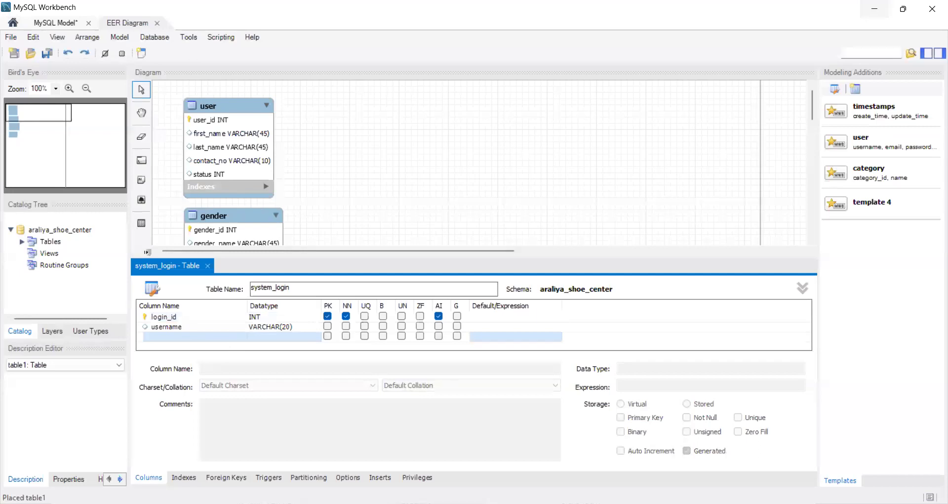
# - Copy the column name password from the PDF and add it to the system_login table as a VARCHAR(45) column
pyautogui.hotkey('alt', 'Tab')
pyautogui.doubleClick(332, 225)
pyautogui.hotkey('ctrl', 'c')
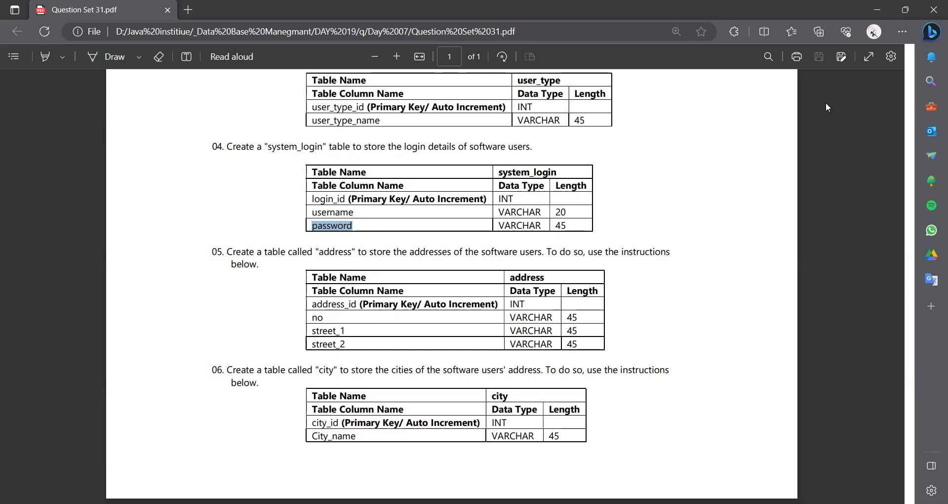
pyautogui.click(878, 10)
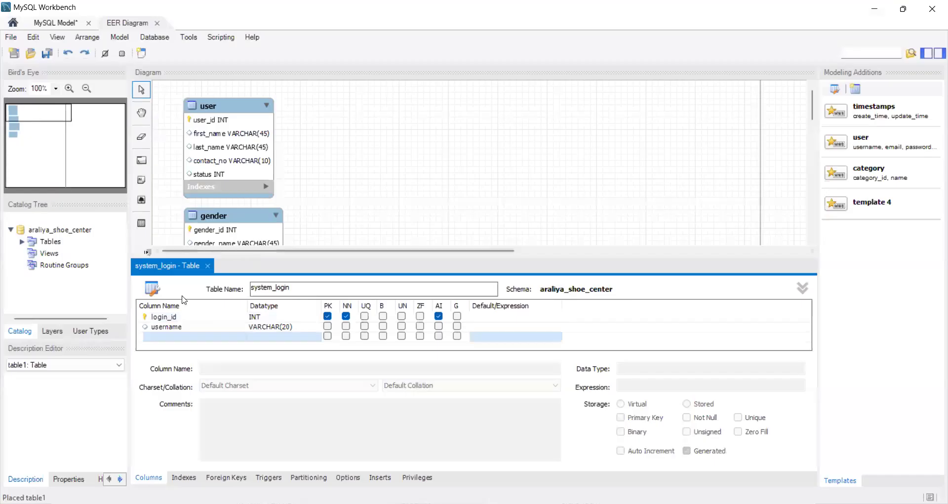
pyautogui.click(181, 339)
pyautogui.hotkey('ctrl', 'v')
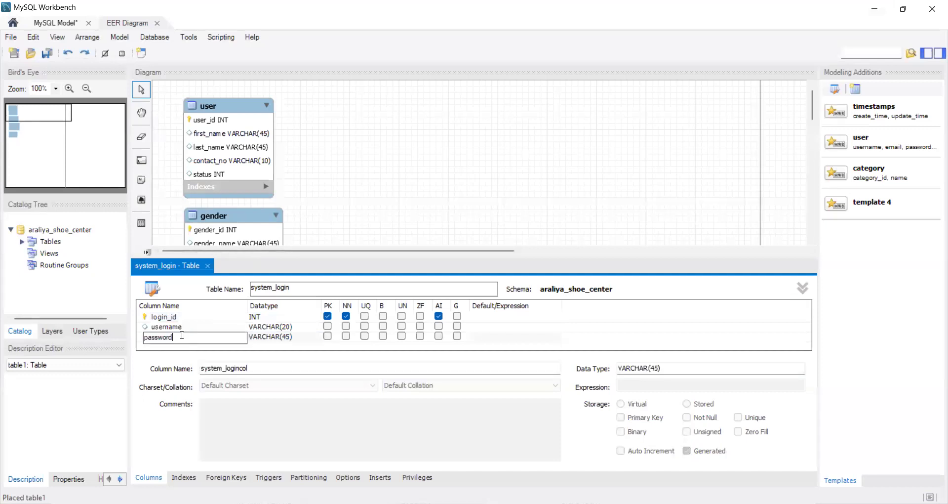
pyautogui.click(203, 348)
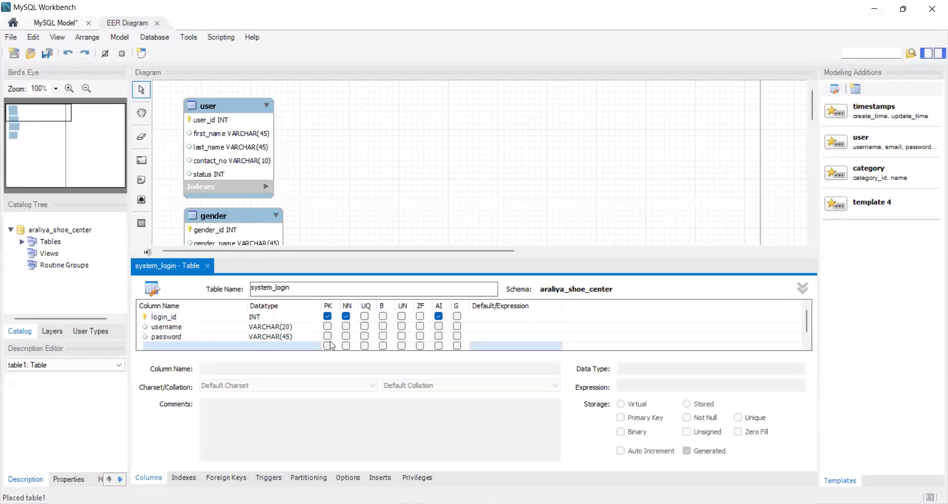
# - Close the system_login table editor and move the table slightly lower to leave a gap beneath user_type
pyautogui.click(207, 265)
pyautogui.click(234, 363)
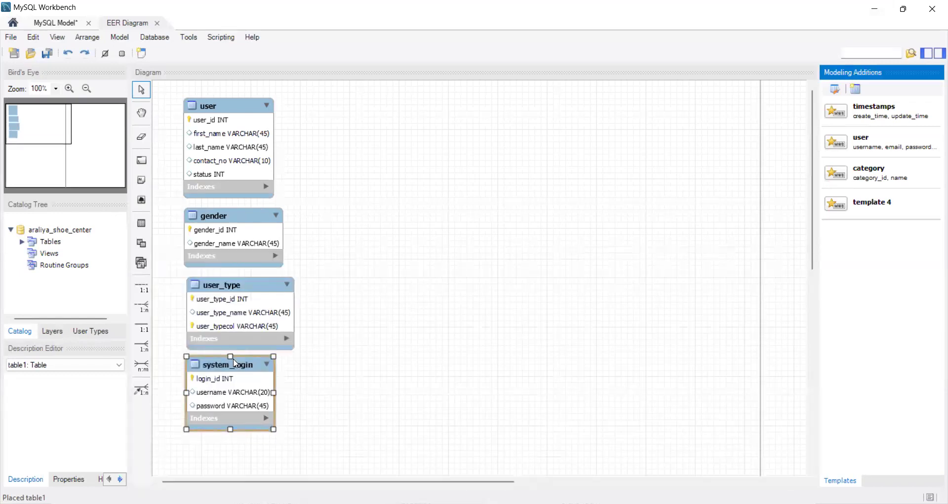
pyautogui.moveTo(235, 363); pyautogui.dragTo(237, 370)
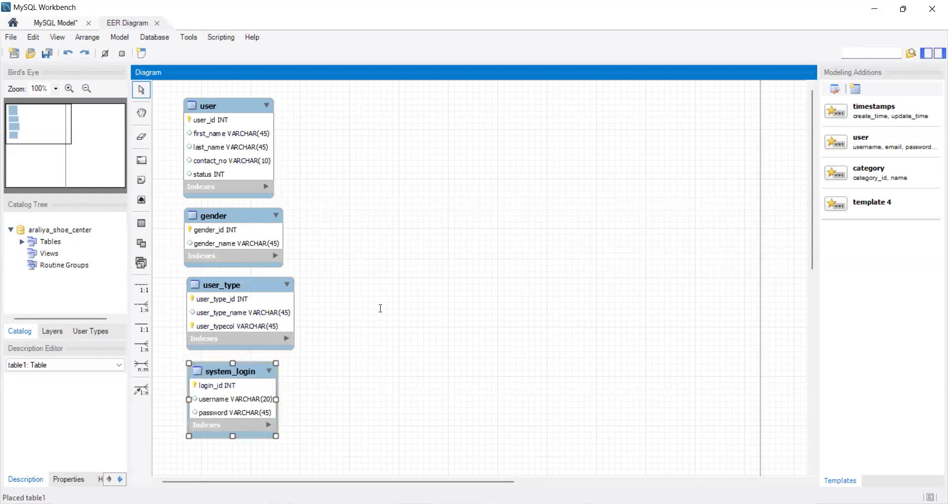
# - Copy the table name address from the PDF and give it to a new table placed to the right of the user table
pyautogui.hotkey('alt', 'Tab')
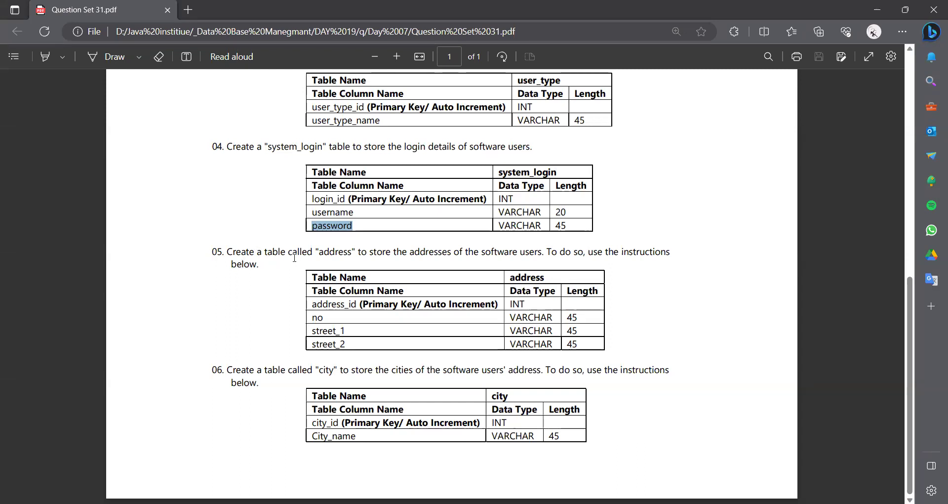
pyautogui.doubleClick(334, 254)
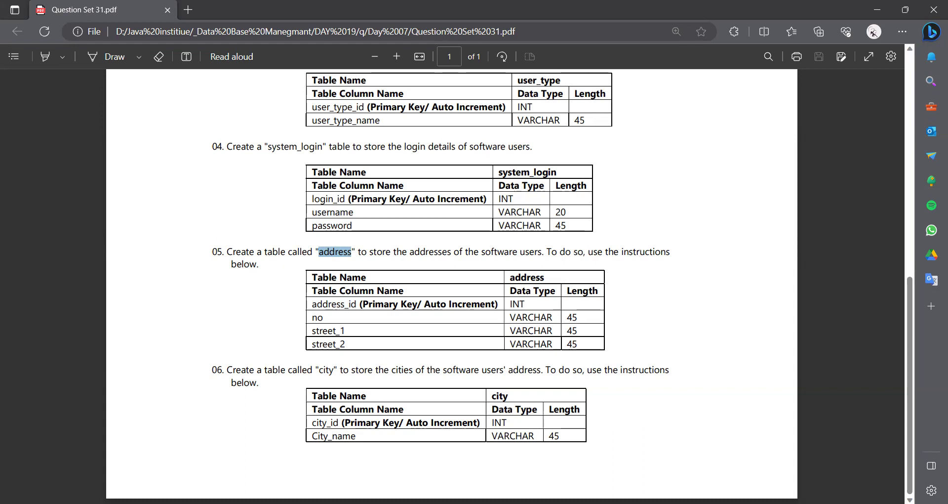
pyautogui.hotkey('alt', 'Tab')
pyautogui.click(141, 223)
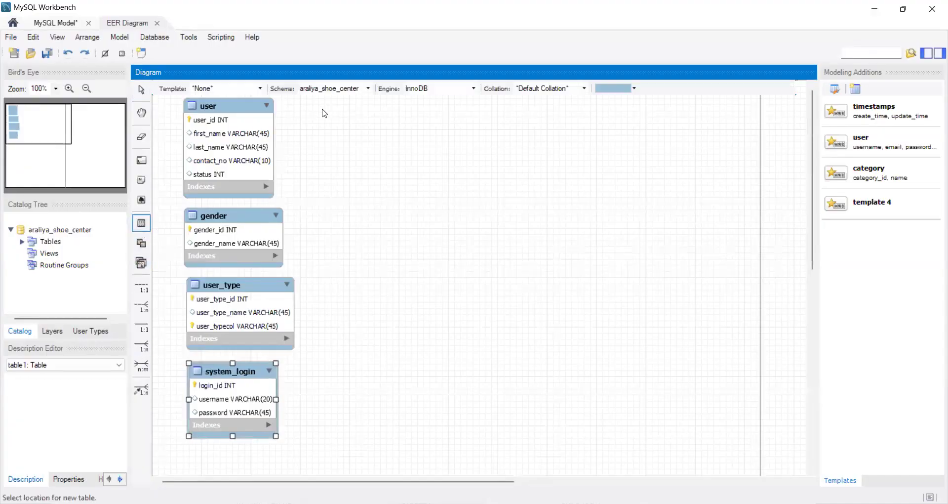
pyautogui.click(324, 112)
pyautogui.doubleClick(340, 114)
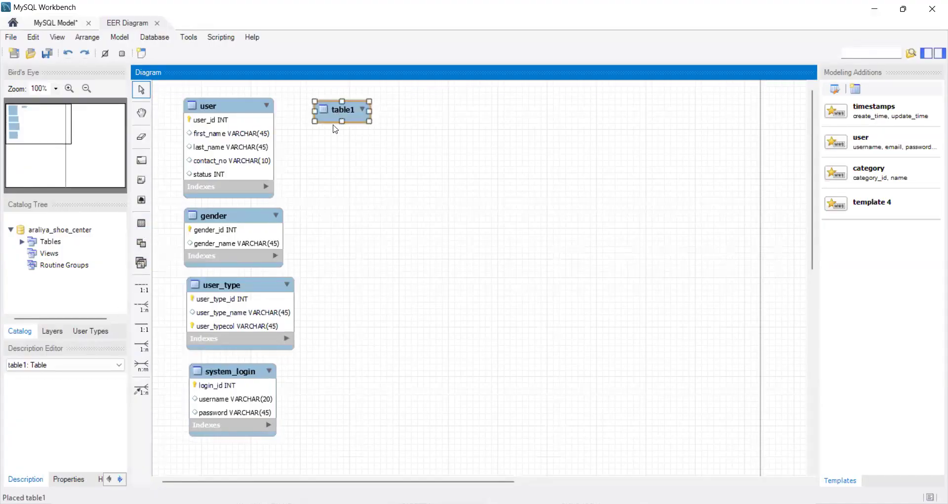
pyautogui.write('address')
pyautogui.click(165, 336)
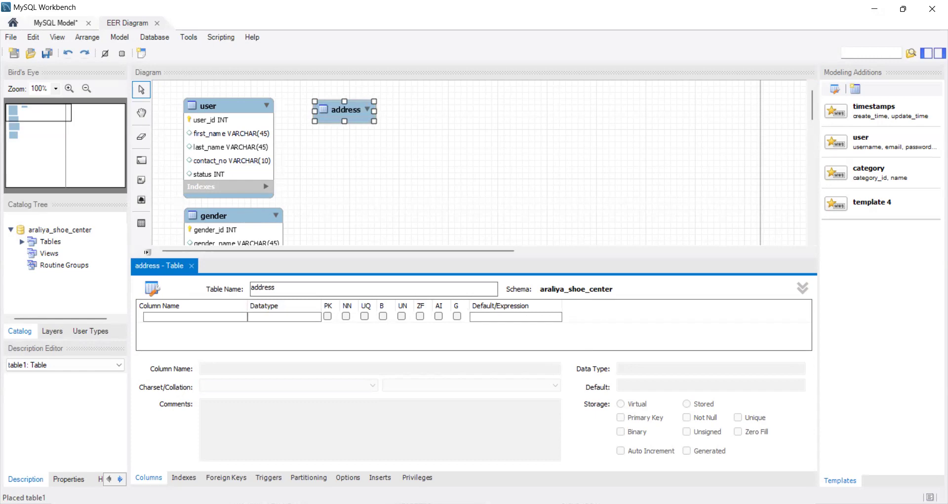
# - Copy address_id from the PDF and add it to the address table as an auto-increment INT primary key
pyautogui.hotkey('alt', 'Tab')
pyautogui.doubleClick(334, 304)
pyautogui.hotkey('ctrl', 'c')
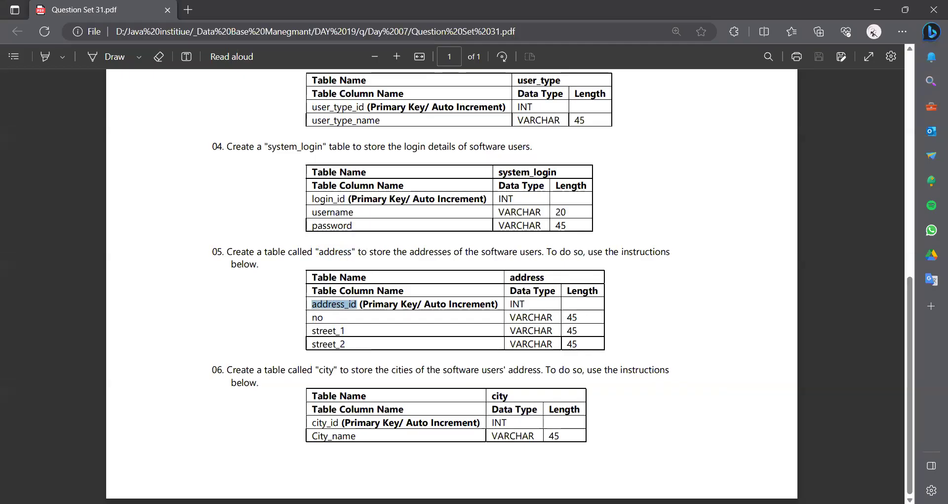
pyautogui.hotkey('alt', 'Tab')
pyautogui.doubleClick(195, 318)
pyautogui.hotkey('ctrl', 'v')
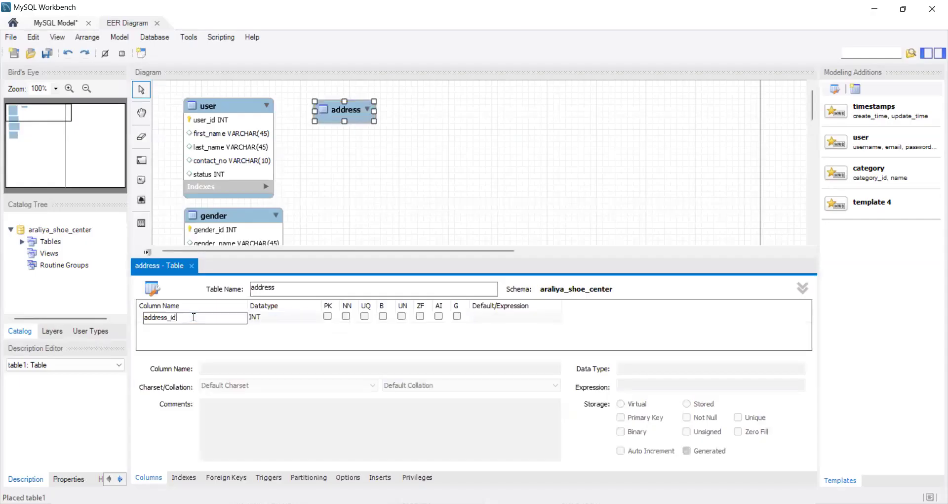
pyautogui.click(439, 316)
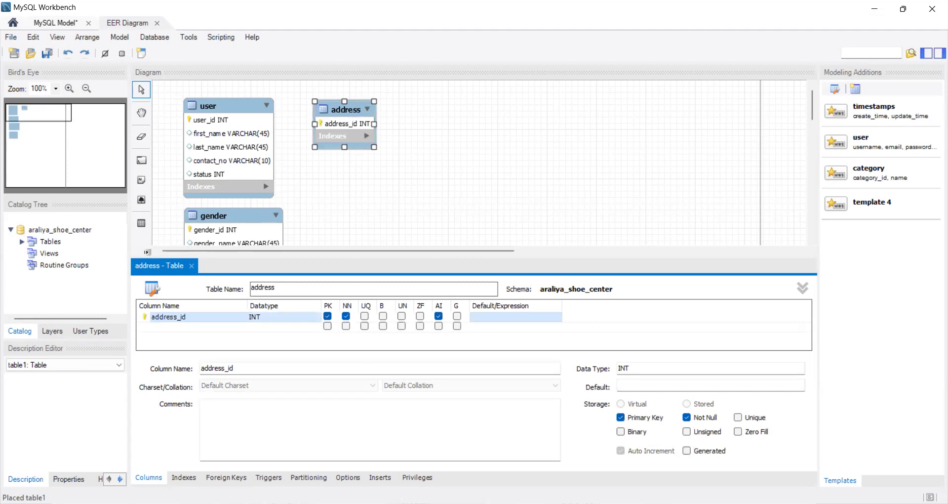
# - Copy no from the PDF and add it to the address table as a VARCHAR(45) column
pyautogui.hotkey('alt', 'Tab')
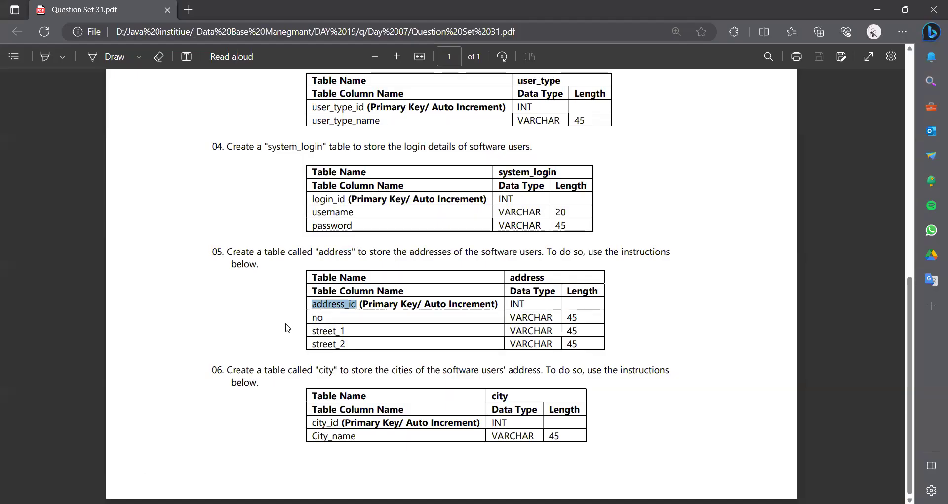
pyautogui.doubleClick(319, 317)
pyautogui.hotkey('ctrl', 'c')
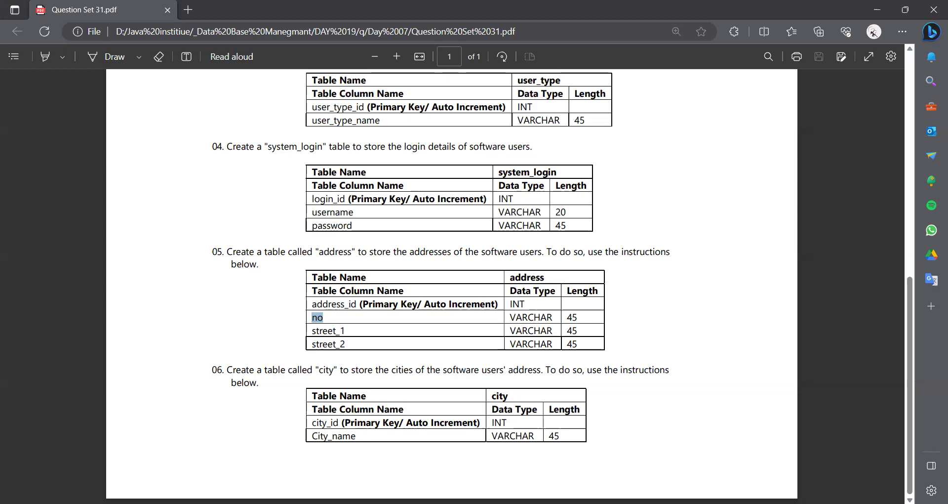
pyautogui.hotkey('alt', 'Tab')
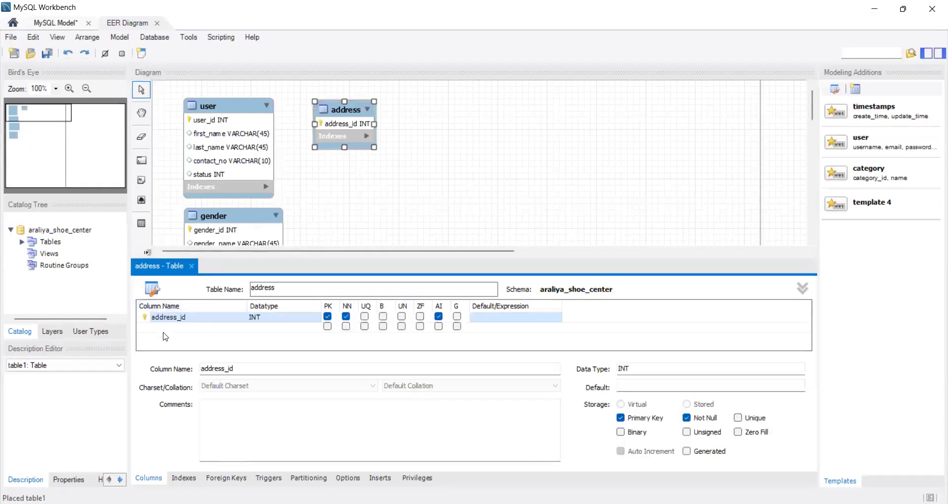
pyautogui.doubleClick(176, 328)
pyautogui.hotkey('ctrl', 'v')
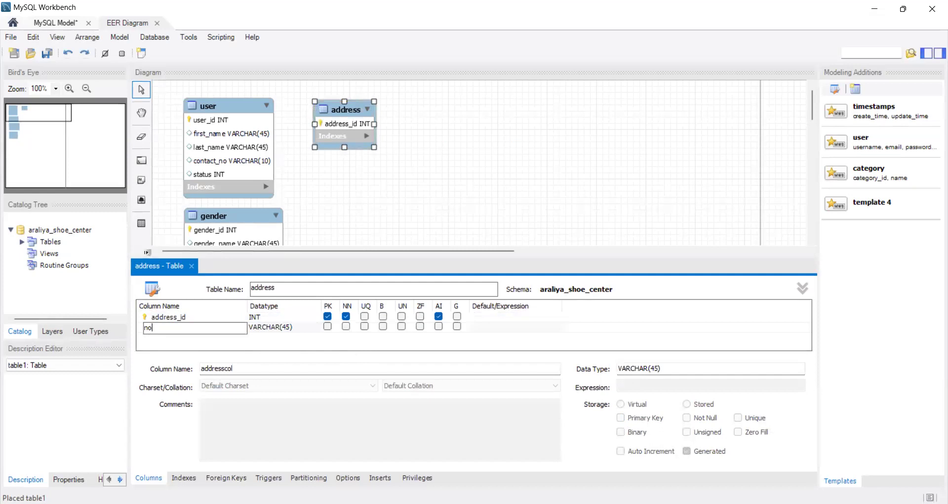
# - Copy street_1 from the PDF and add it to the address table as a VARCHAR(45) column
pyautogui.hotkey('alt', 'Tab')
pyautogui.doubleClick(329, 330)
pyautogui.hotkey('ctrl', 'c')
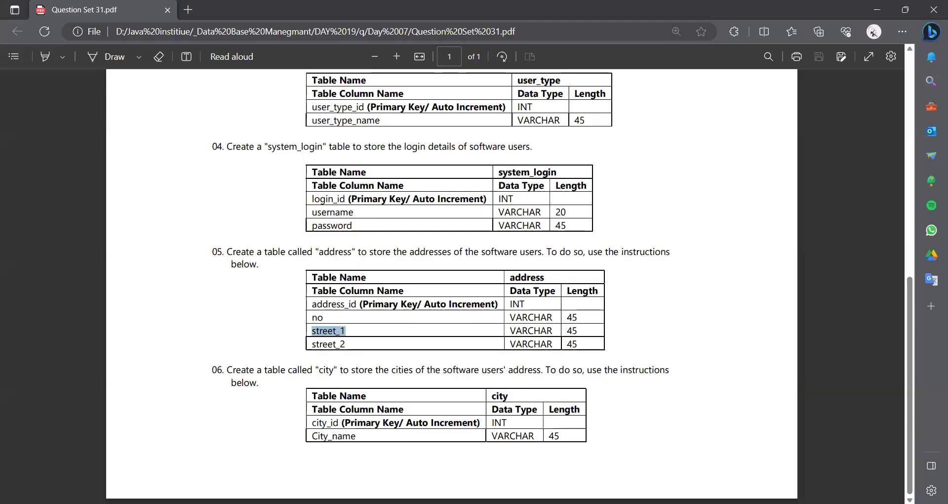
pyautogui.hotkey('alt', 'Tab')
pyautogui.doubleClick(189, 337)
pyautogui.hotkey('ctrl', 'v')
pyautogui.press('Return')
# - Add a VARCHAR(45) column street_2 to the address table and move the table closer to the user table, level with it
pyautogui.doubleClick(167, 348)
pyautogui.hotkey('ctrl', 'v')
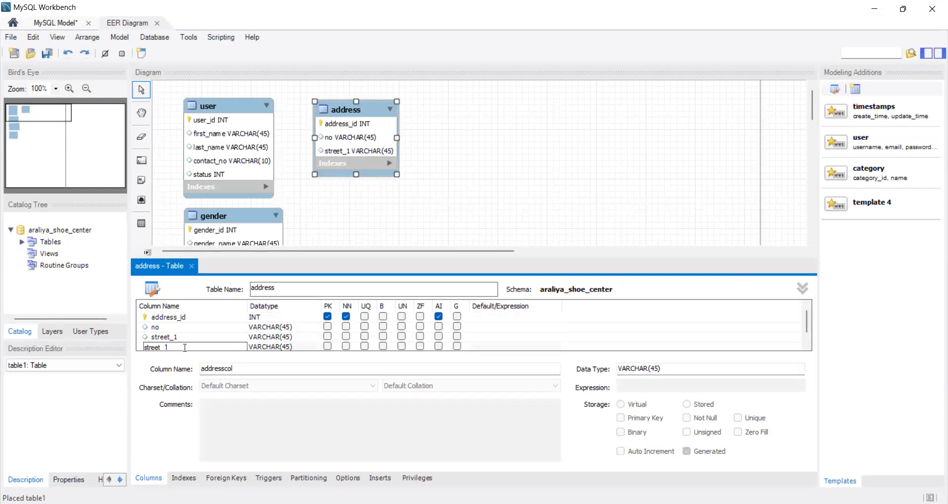
pyautogui.press('BackSpace')
pyautogui.press('Return')
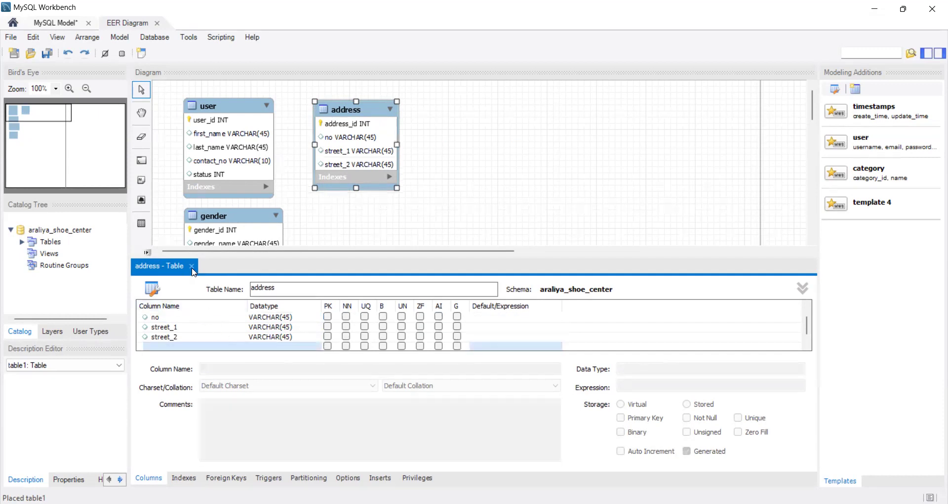
pyautogui.click(191, 265)
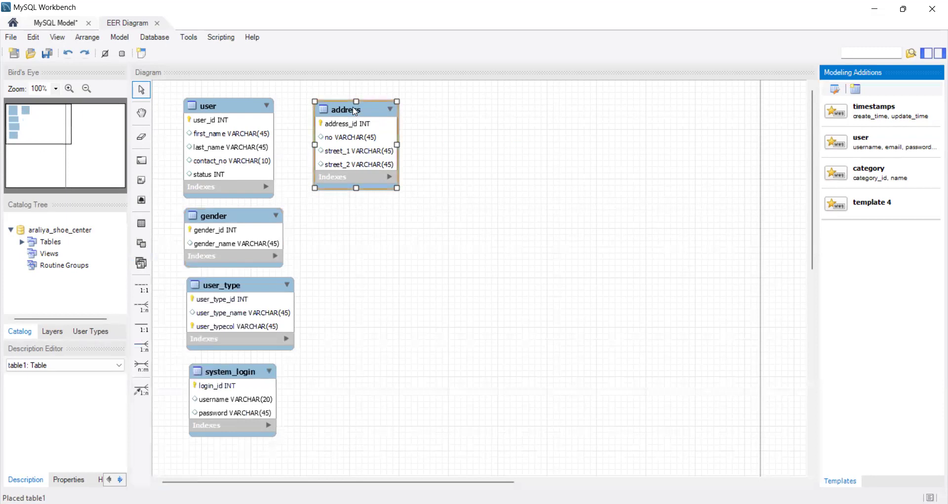
pyautogui.moveTo(356, 113); pyautogui.dragTo(339, 108)
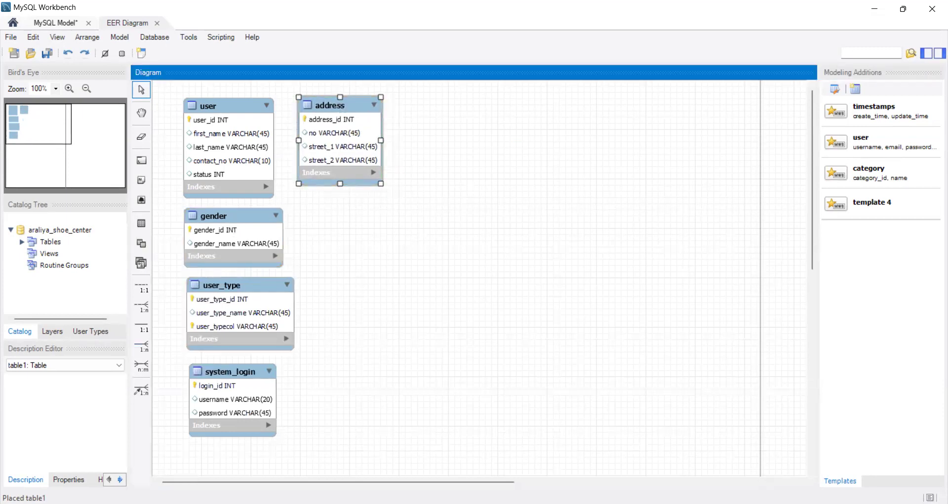
# - Check the sixth question in the PDF, place a new table just below the address table and name it city
pyautogui.hotkey('alt', 'Tab')
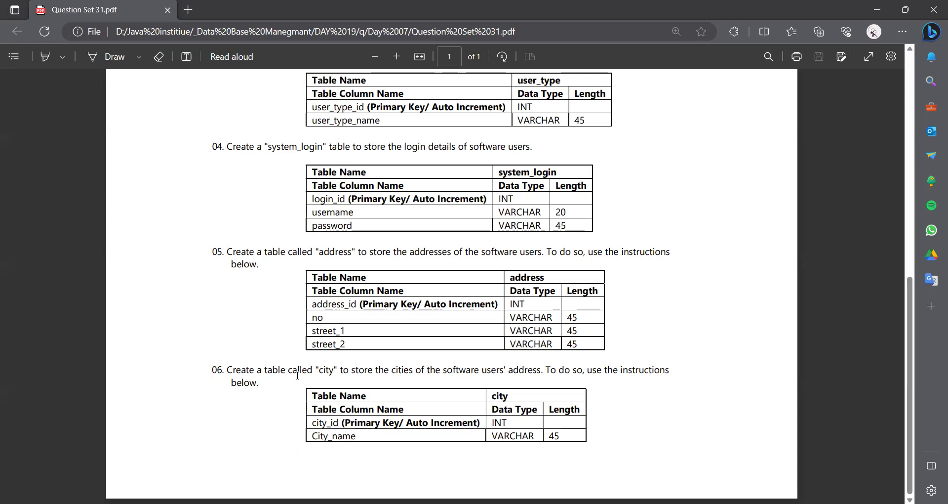
pyautogui.doubleClick(331, 371)
pyautogui.hotkey('alt', 'Tab')
pyautogui.click(141, 224)
pyautogui.click(345, 223)
pyautogui.moveTo(344, 224); pyautogui.dragTo(341, 216)
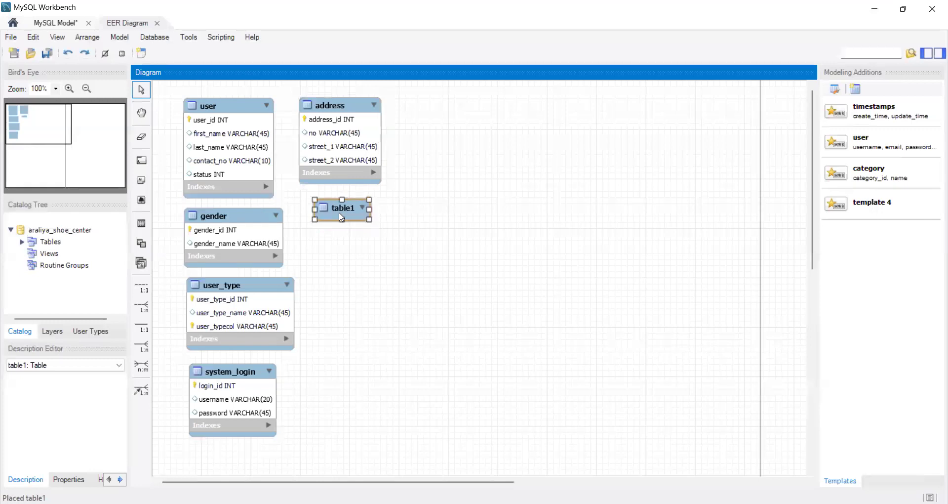
pyautogui.doubleClick(340, 216)
pyautogui.write('city')
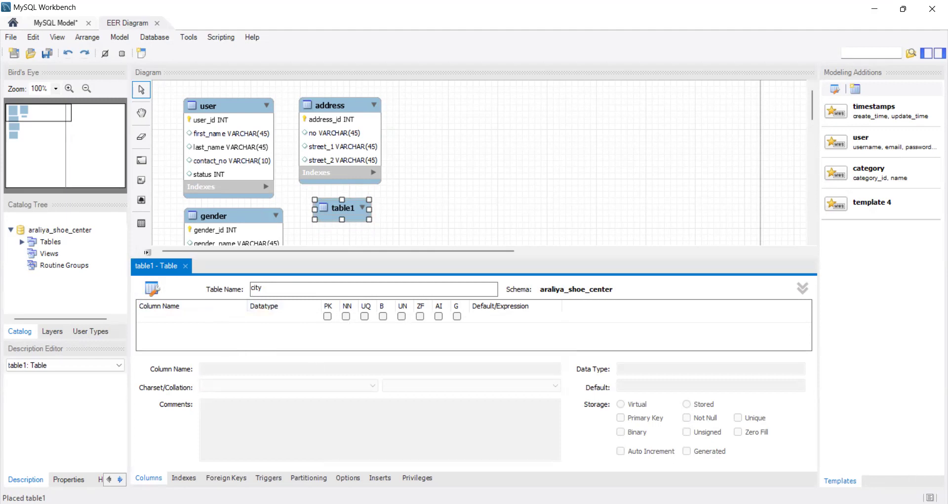
# - Copy city_id from the PDF and add it to the city table as an auto-increment INT primary key
pyautogui.hotkey('alt', 'Tab')
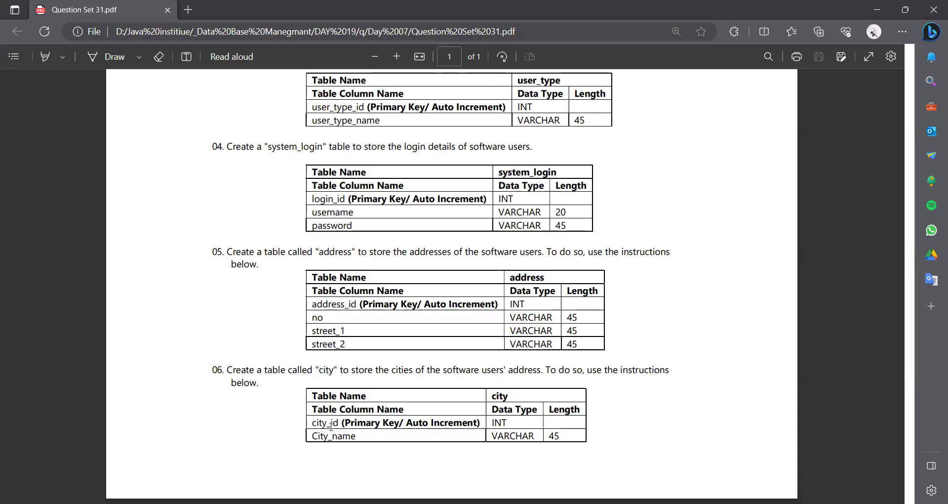
pyautogui.doubleClick(331, 423)
pyautogui.hotkey('ctrl', 'c')
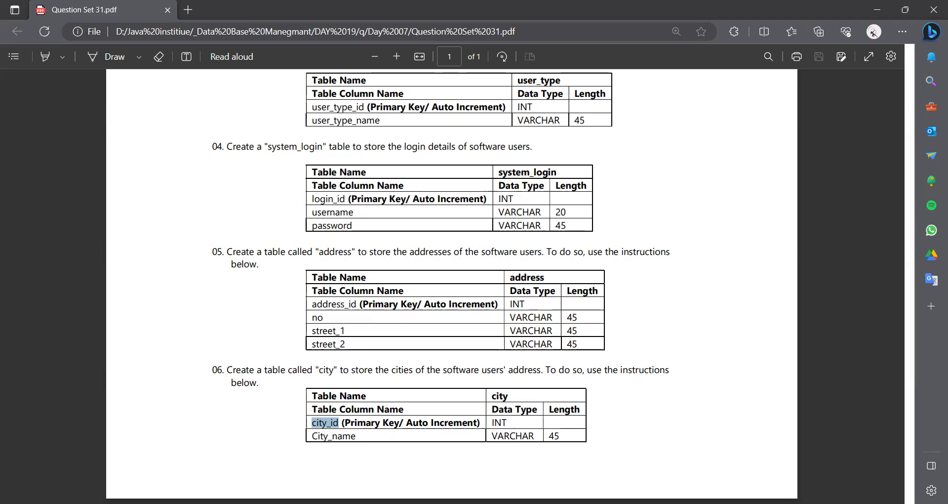
pyautogui.hotkey('alt', 'Tab')
pyautogui.click(184, 318)
pyautogui.hotkey('ctrl', 'v')
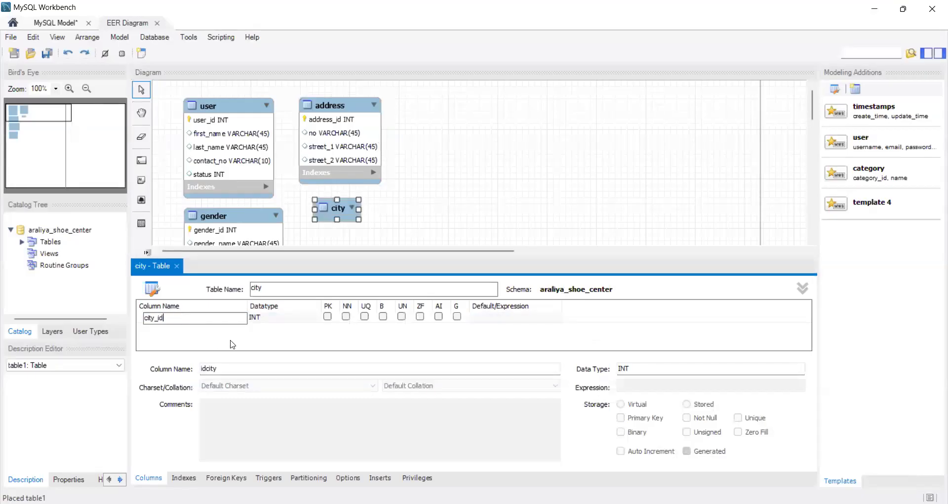
pyautogui.click(439, 316)
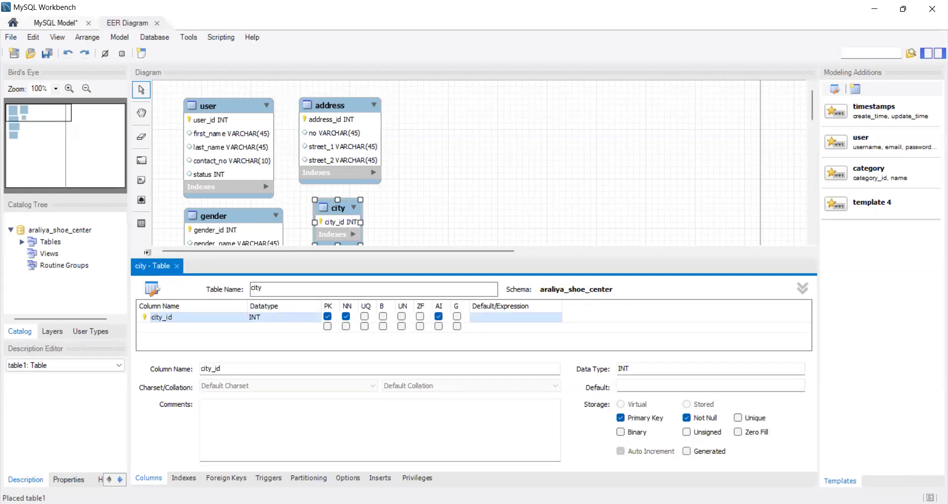
# - Copy City_name from the PDF and add it to the city table as a VARCHAR(45) column, changed to lowercase city_name
pyautogui.hotkey('alt', 'Tab')
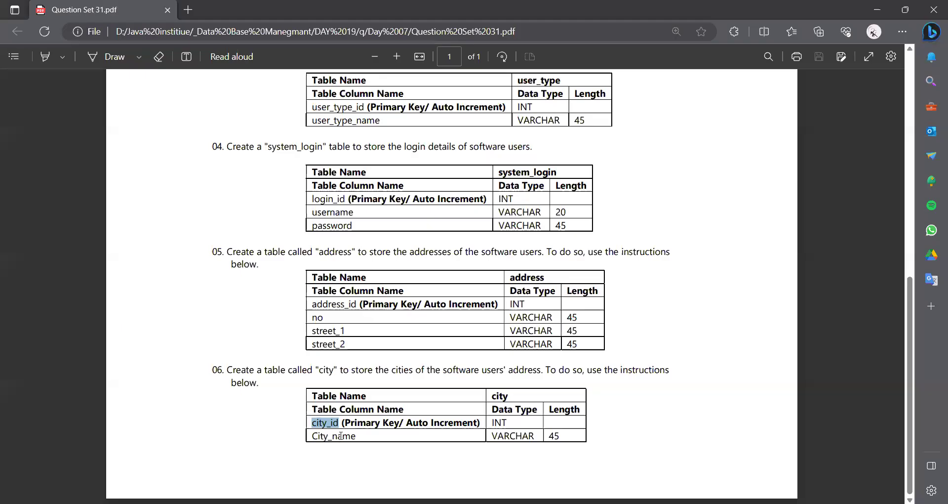
pyautogui.doubleClick(342, 437)
pyautogui.hotkey('ctrl', 'c')
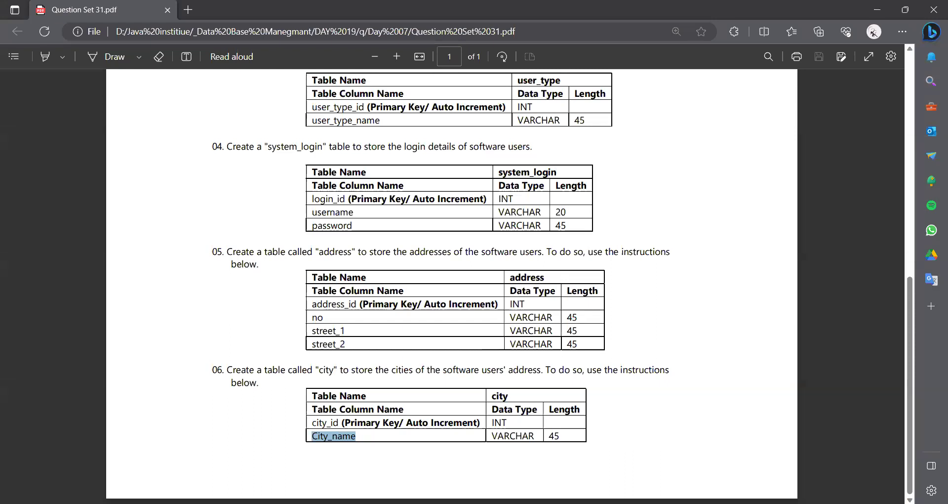
pyautogui.hotkey('alt', 'Tab')
pyautogui.doubleClick(148, 327)
pyautogui.hotkey('ctrl', 'v')
pyautogui.press('BackSpace')
pyautogui.press('BackSpace')
pyautogui.write('Ci')
pyautogui.press('BackSpace')
pyautogui.press('BackSpace')
pyautogui.write('ci')
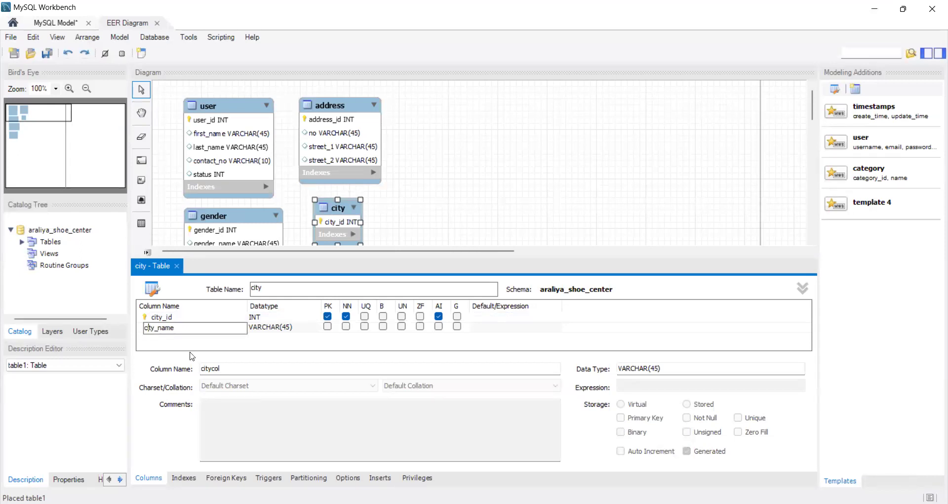
pyautogui.click(287, 330)
pyautogui.click(235, 346)
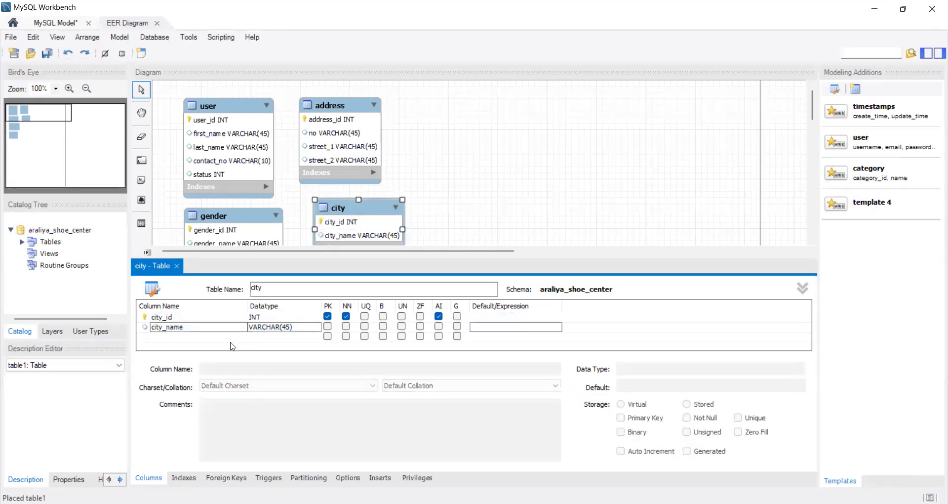
# - Close the city table editor and shift the table slightly left beneath the address table
pyautogui.click(177, 266)
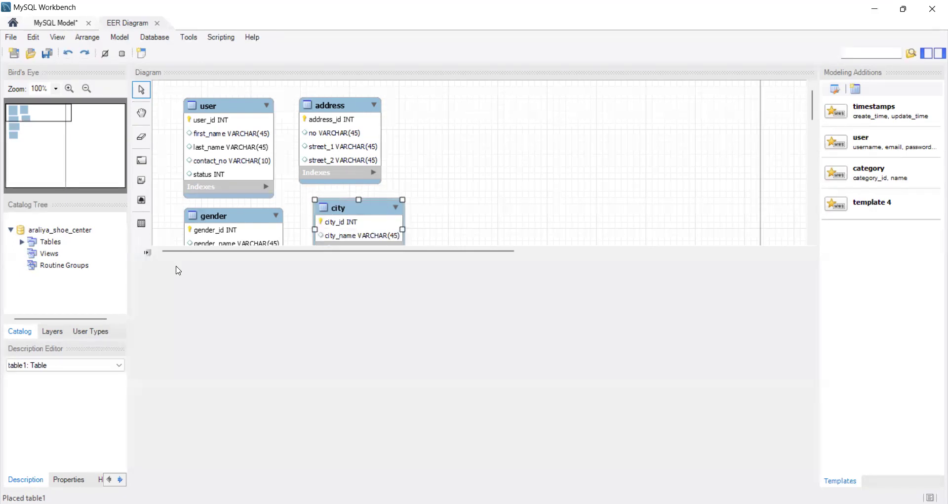
pyautogui.moveTo(388, 216); pyautogui.dragTo(372, 220)
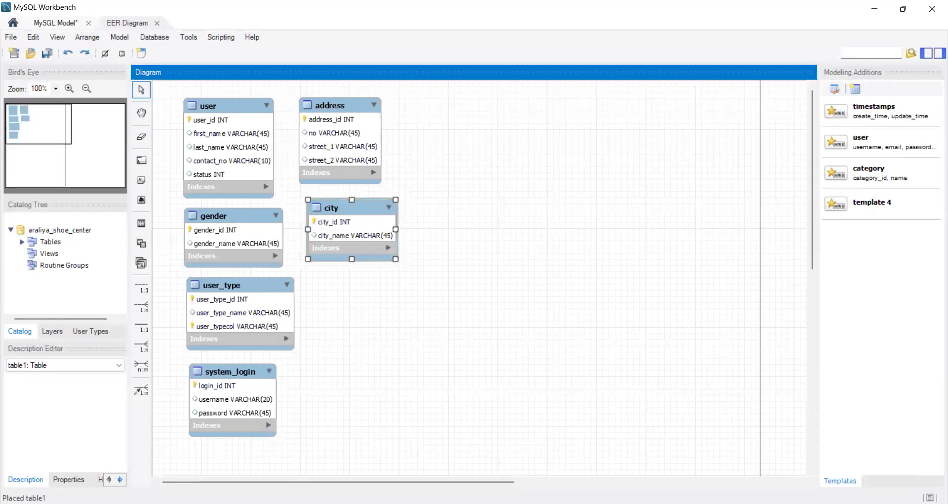
# - Review the question set PDF from its introduction down through the user, gender, user_type and system_login table specifications
pyautogui.hotkey('alt', 'Tab')
pyautogui.scroll(3, 728, 294)
pyautogui.scroll(6, 728, 294)
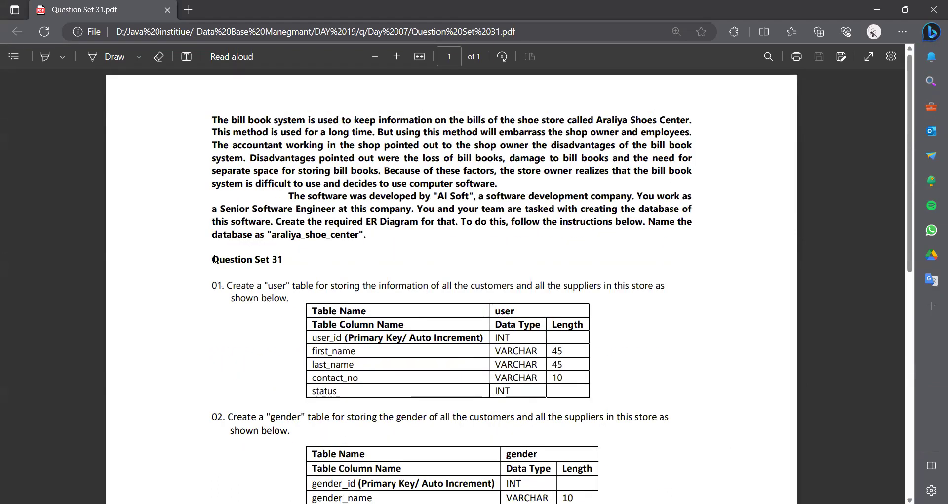
pyautogui.scroll(-1, 214, 259)
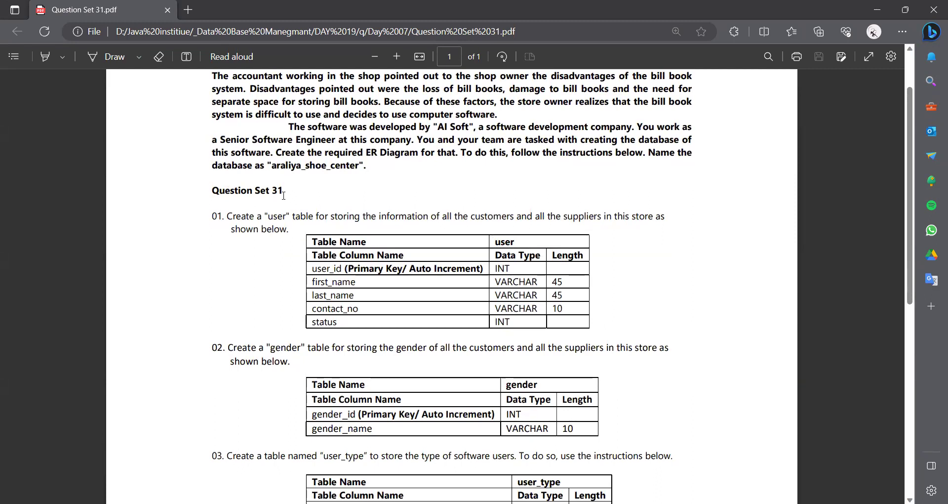
pyautogui.scroll(-2, 284, 196)
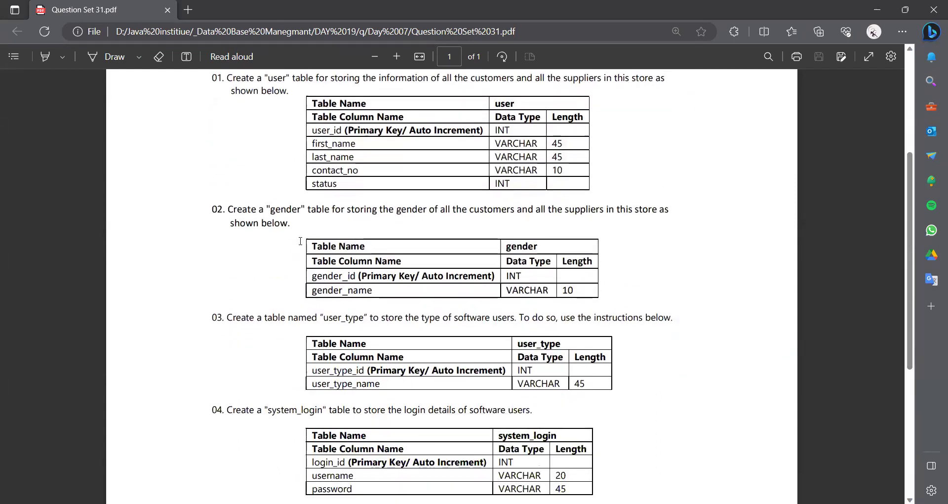